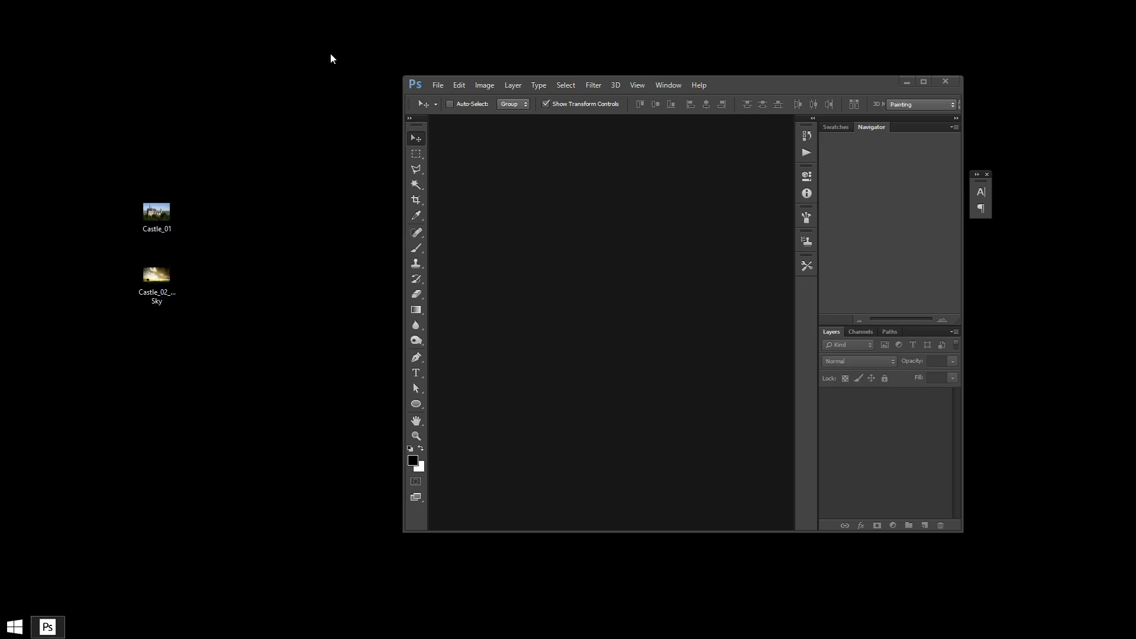
- Open Castle_01 from the Desktop and maximize the Photoshop window
click(438, 85)
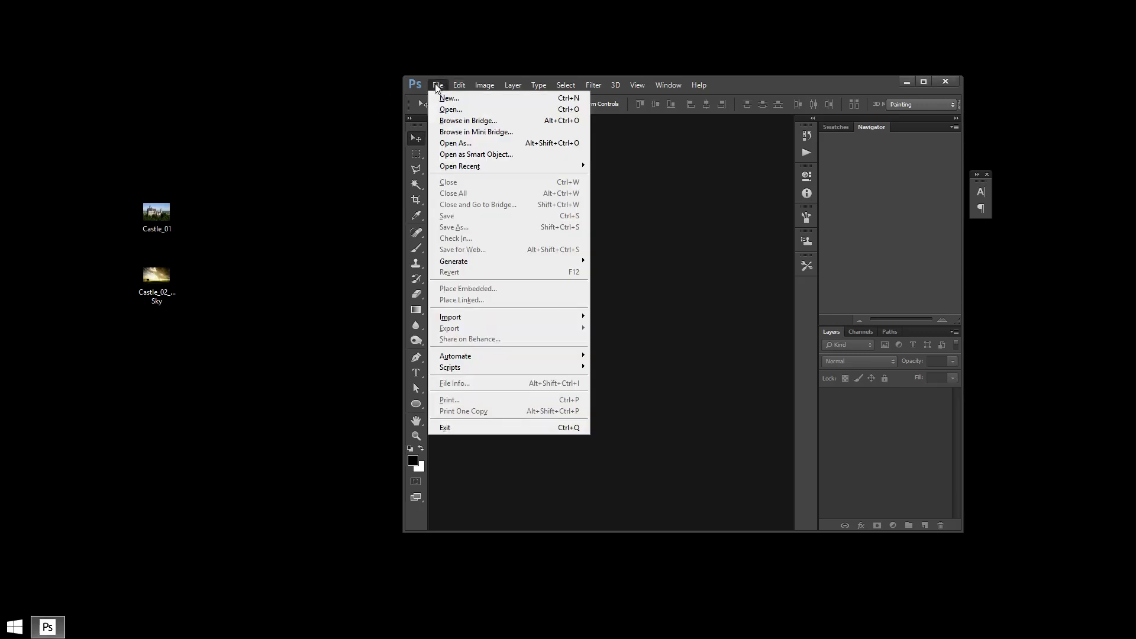
click(450, 107)
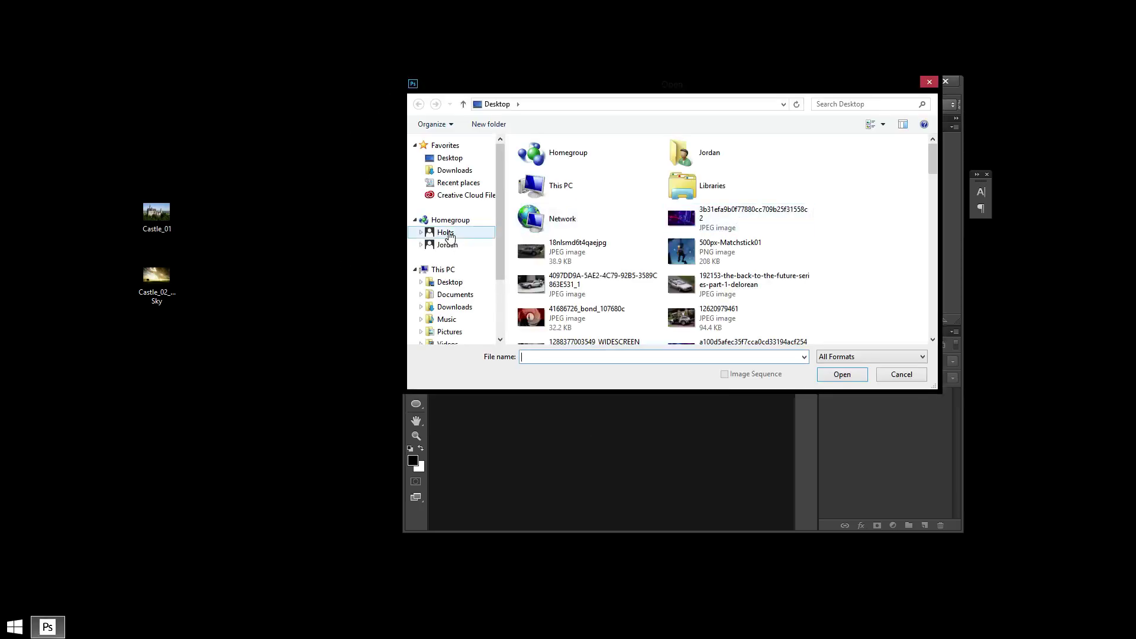
drag(936, 155, 927, 225)
click(568, 279)
click(842, 374)
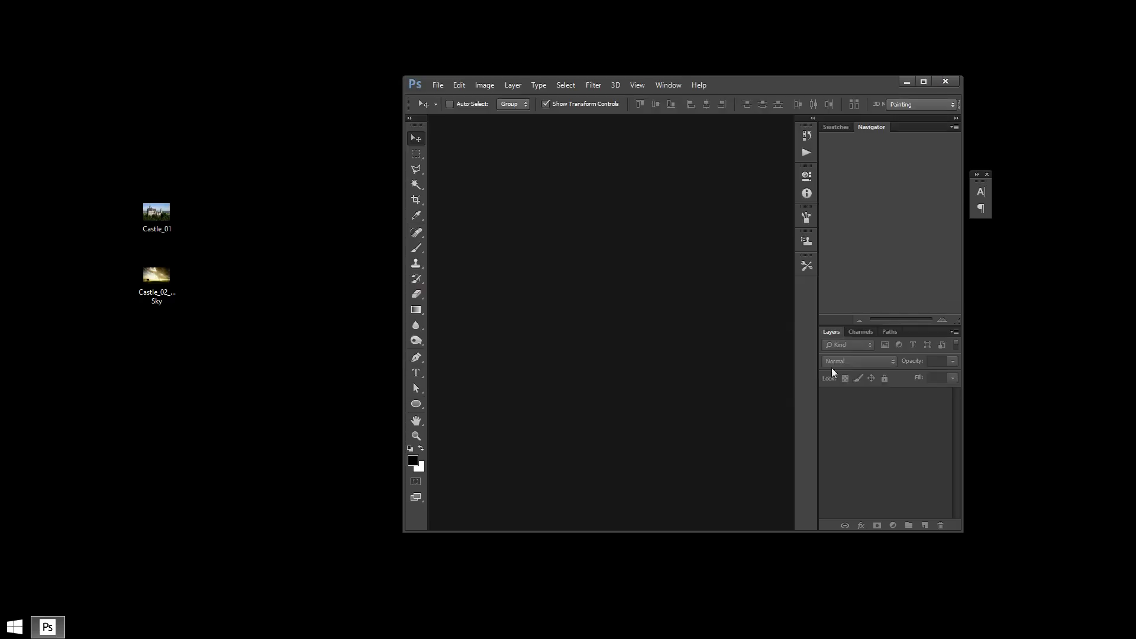
click(924, 82)
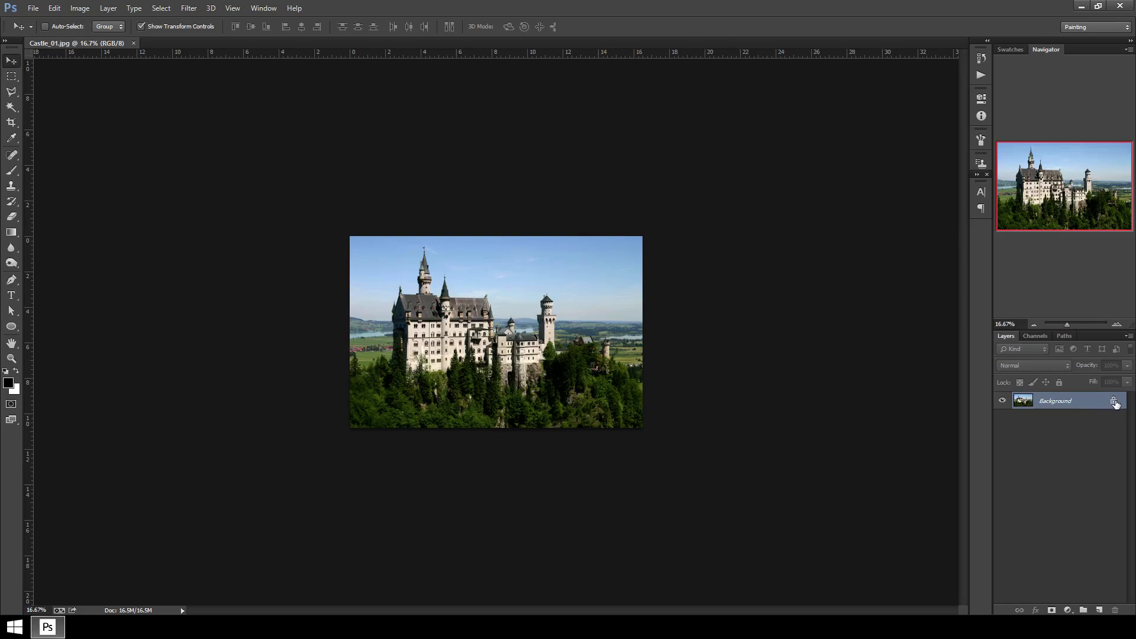
- Unlock the Background layer and rename it 'Main Image'
click(1113, 402)
double_click(1048, 401)
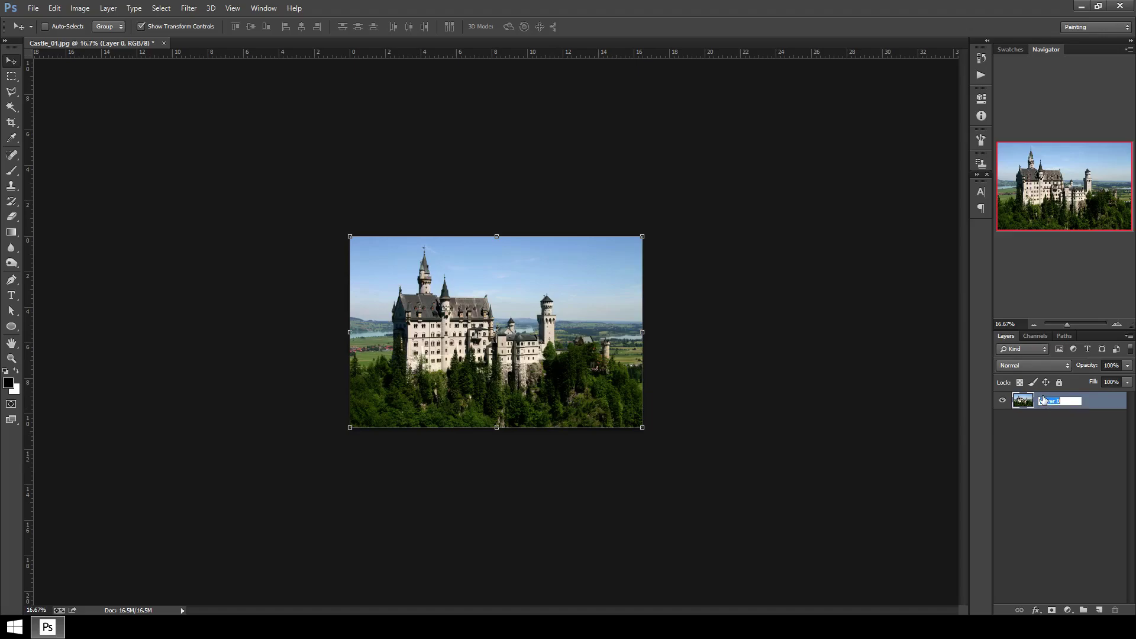
text(Main Image)
key(Return)
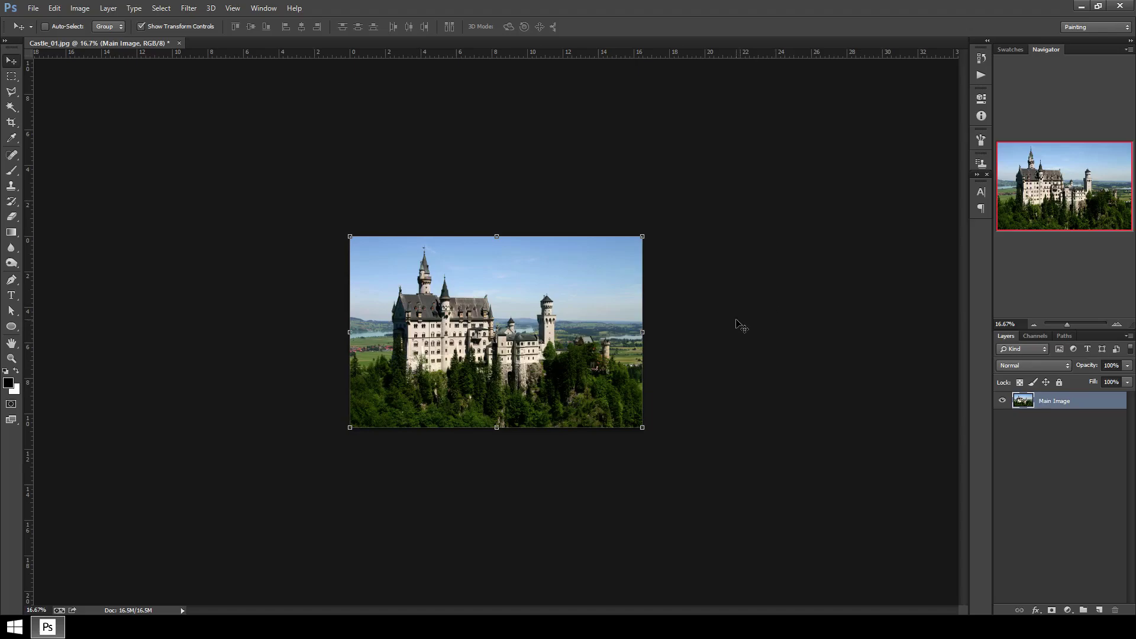
- Place Castle_02_Replacement Sky as an embedded image over the castle photo
click(33, 8)
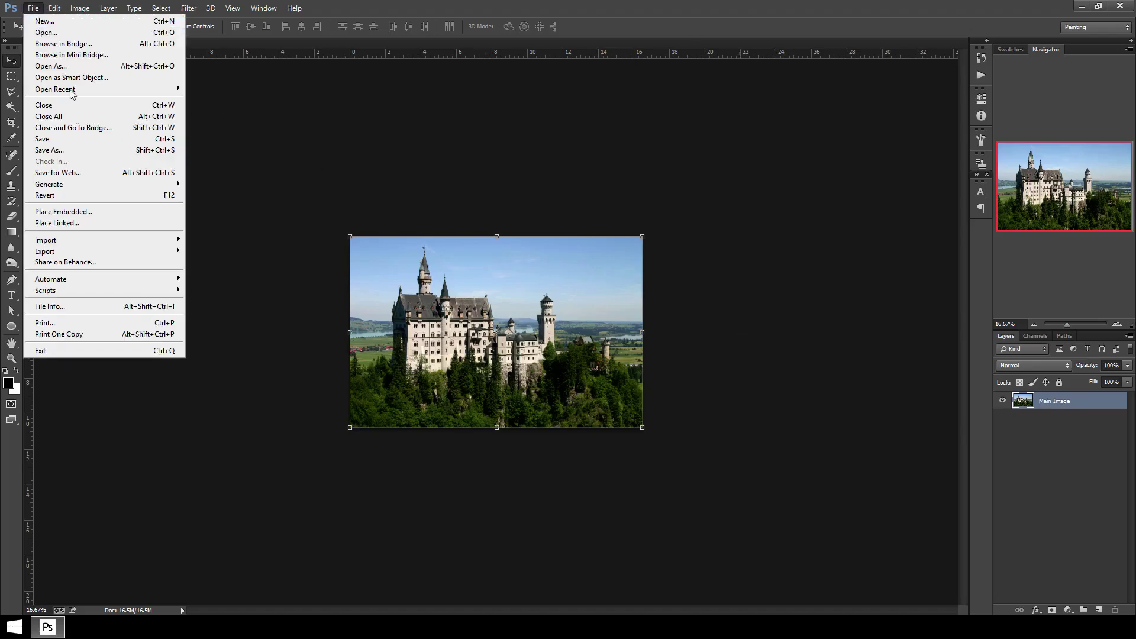
click(89, 211)
drag(528, 73, 527, 152)
click(293, 181)
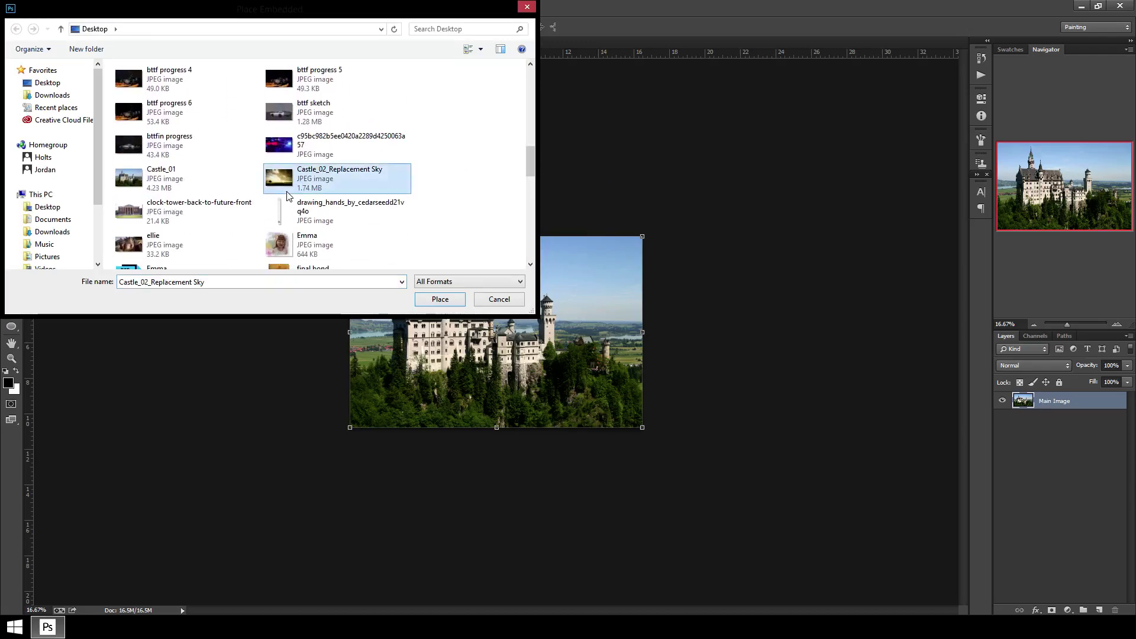
click(443, 302)
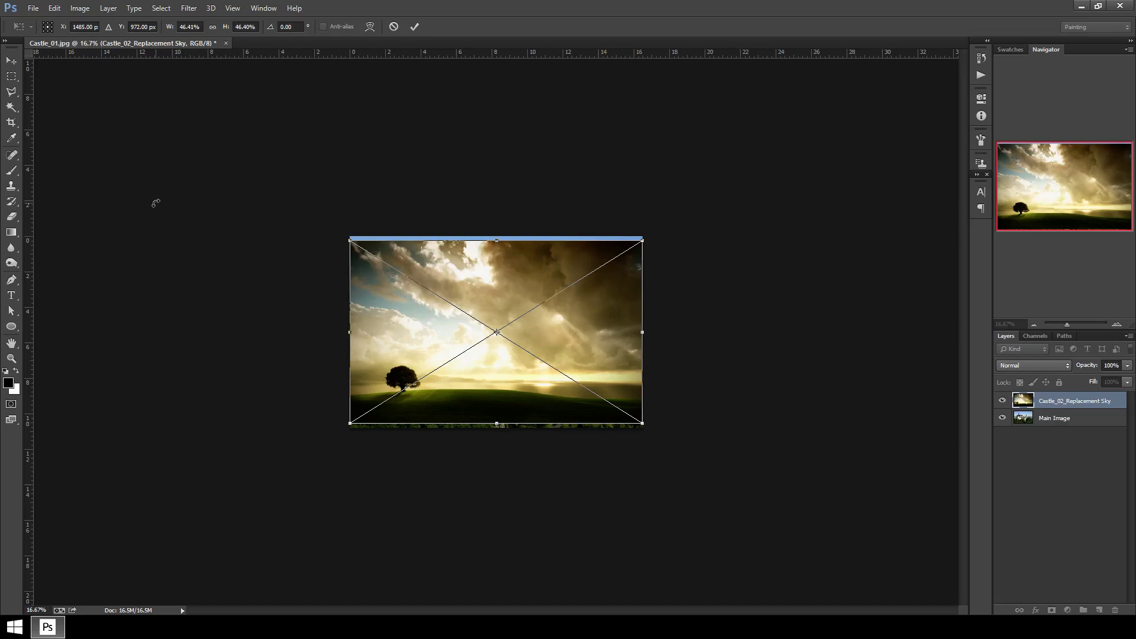
- Zoom to 33.3% and commit the placed sky image
key(ctrl+plus)
key(ctrl+plus)
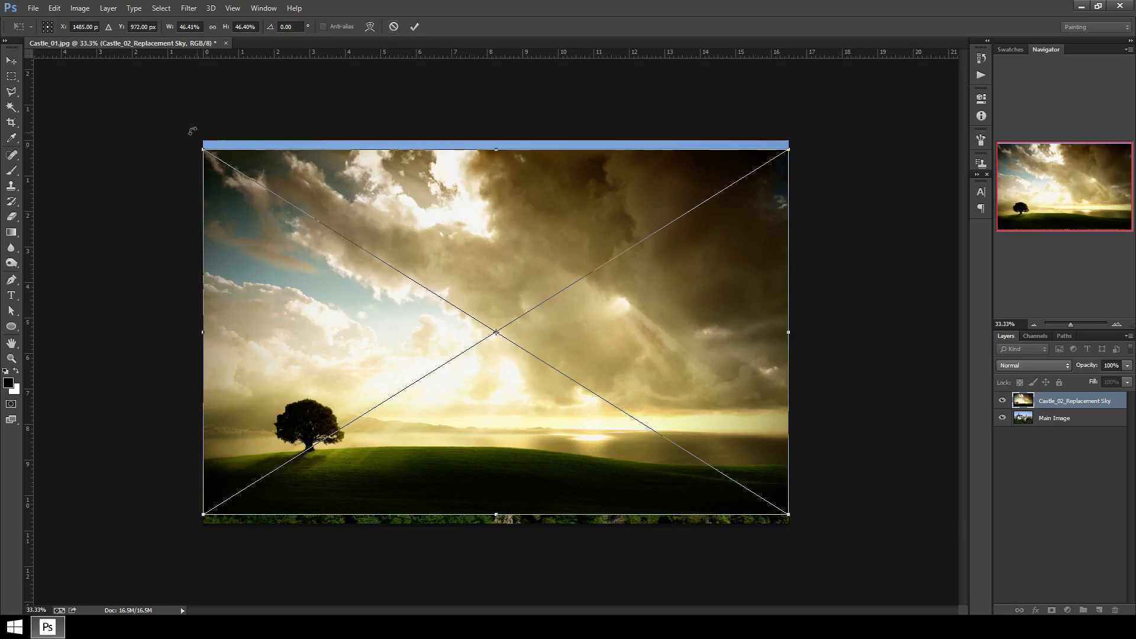
click(12, 65)
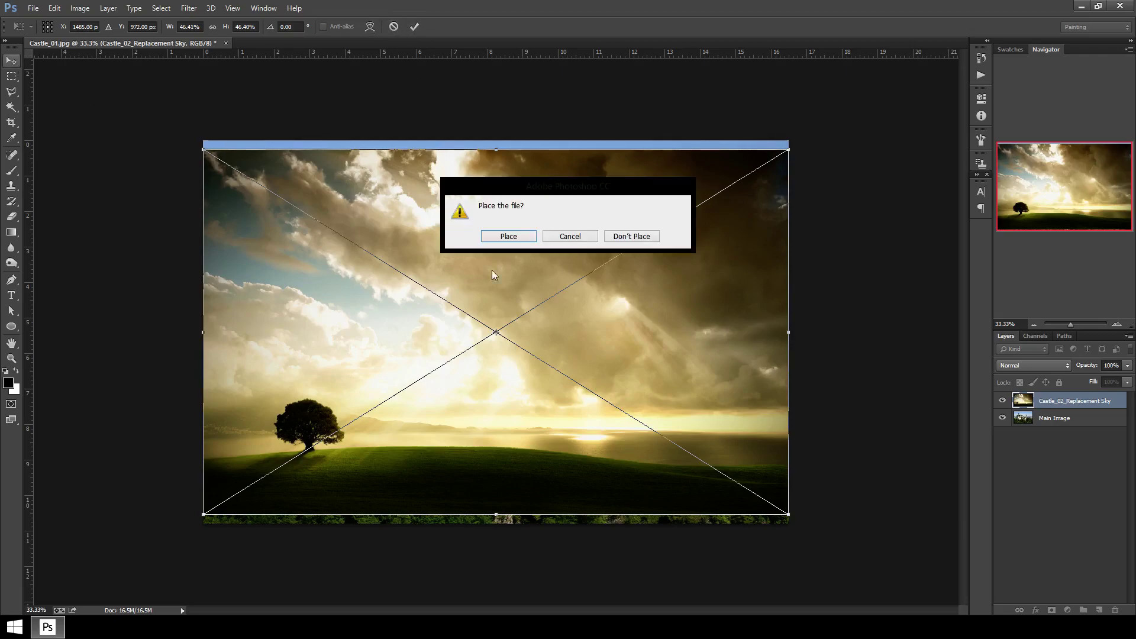
click(512, 237)
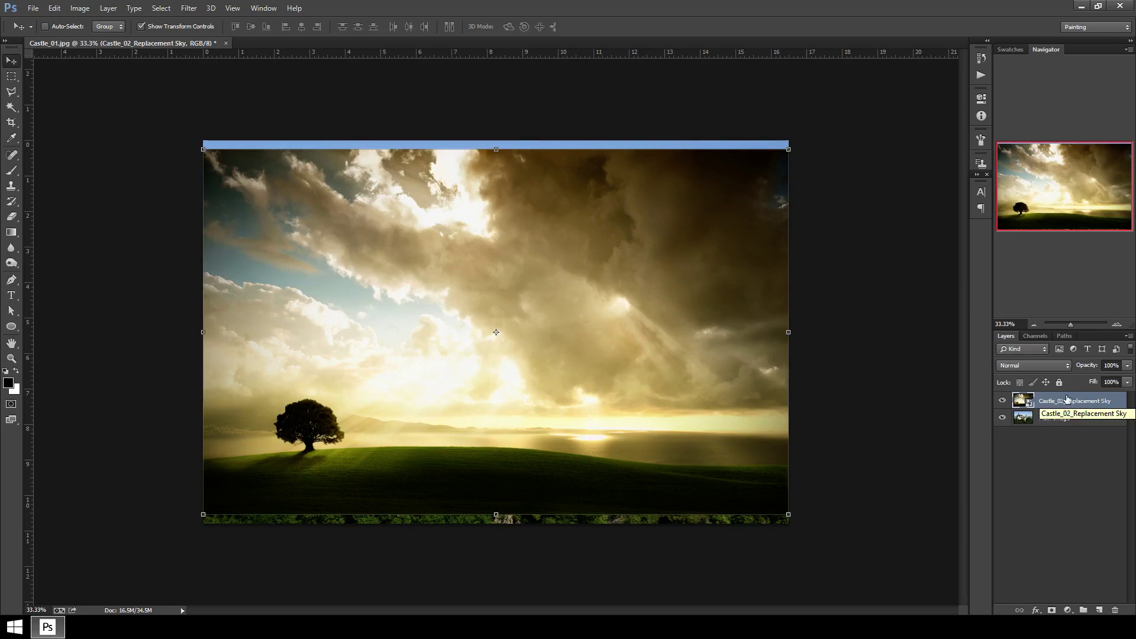
- Rasterize the Castle_02_Replacement Sky layer into a regular pixel layer
right_click(1064, 402)
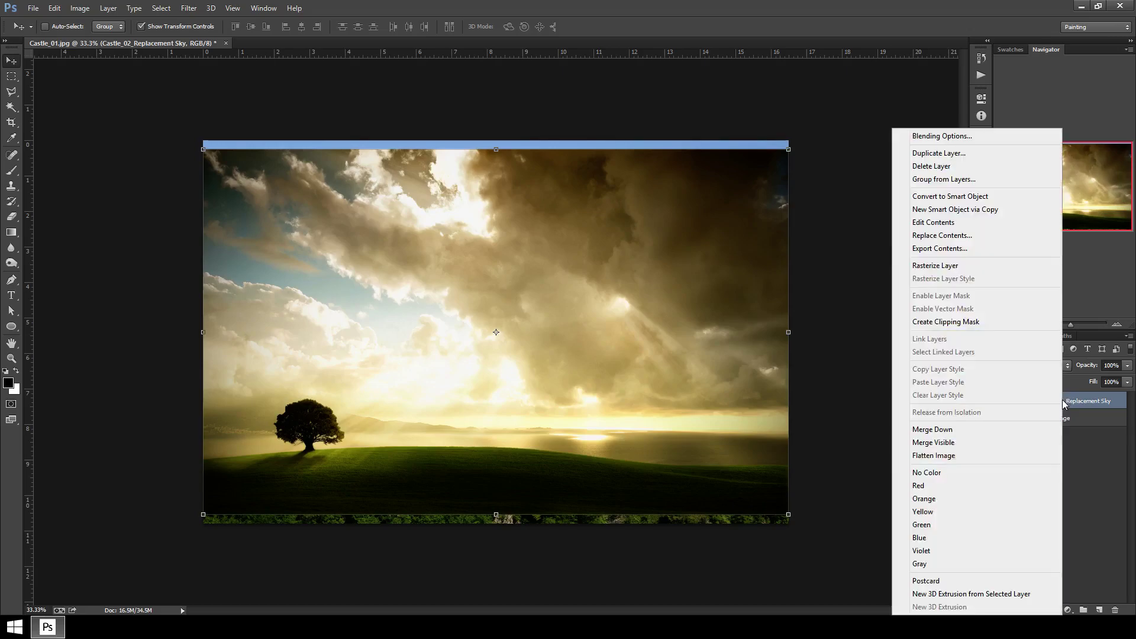
click(1002, 267)
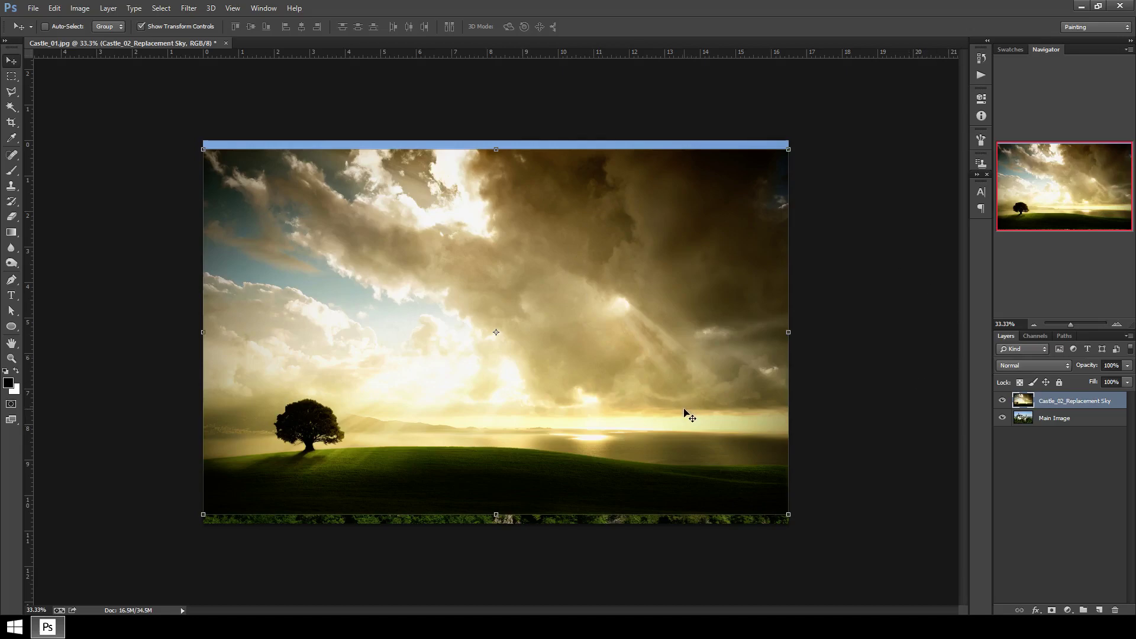
- Nudge the sky layer up over the top strip and lower its opacity so the castle shows through
drag(685, 410, 684, 403)
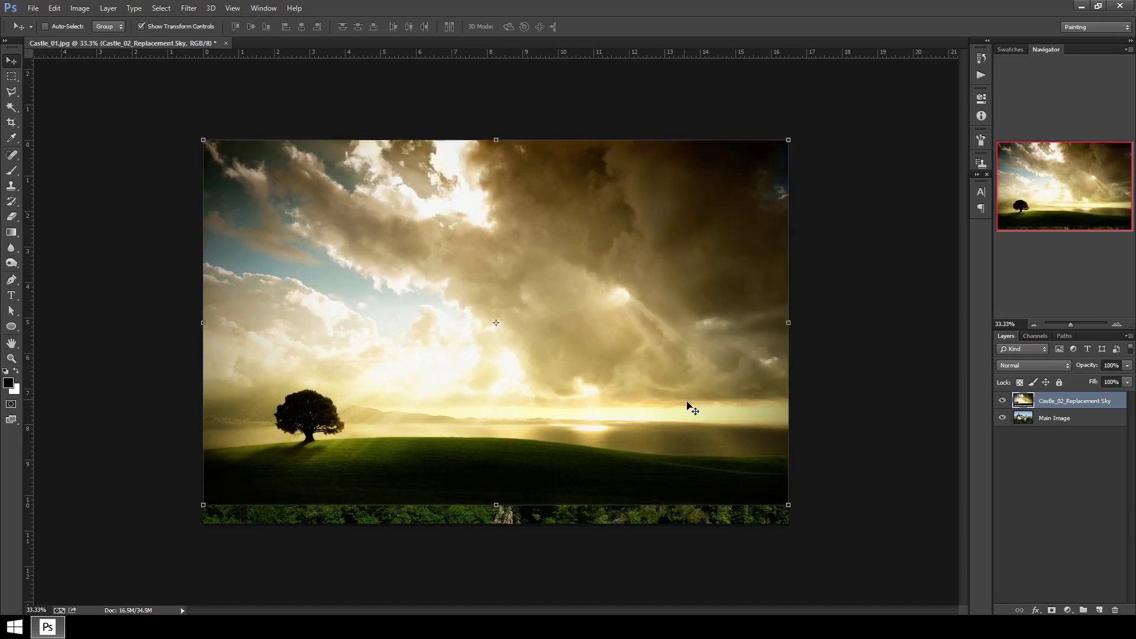
click(1128, 381)
drag(1128, 382, 1098, 376)
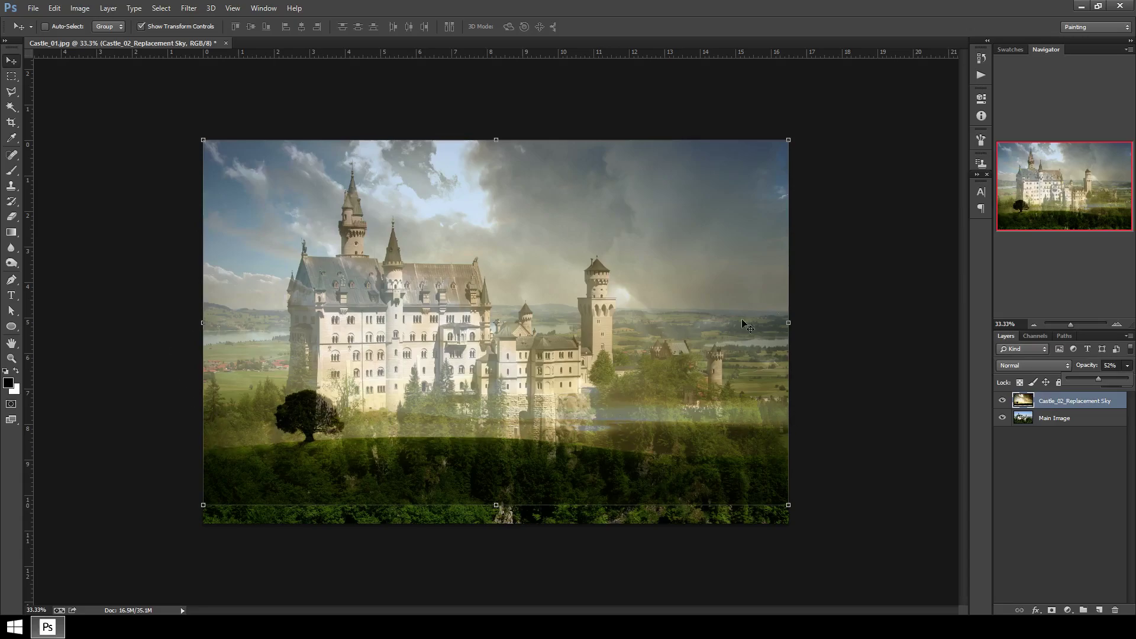
- Add a horizontal guide at the horizon, move the sky above it, and set 77% opacity
drag(662, 60, 714, 311)
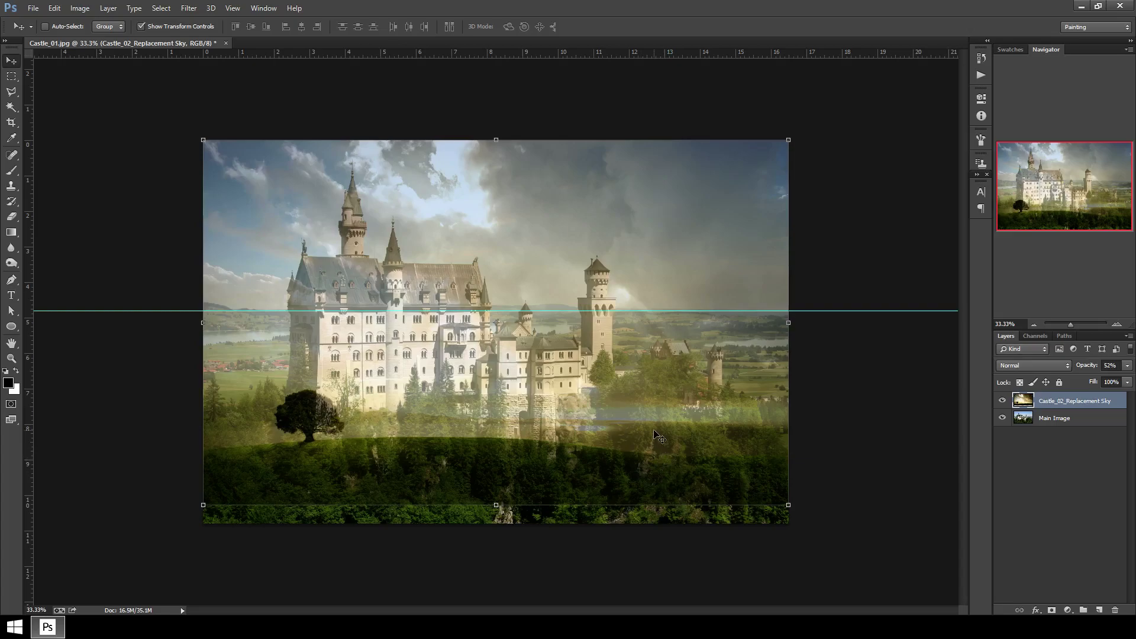
drag(672, 477, 689, 367)
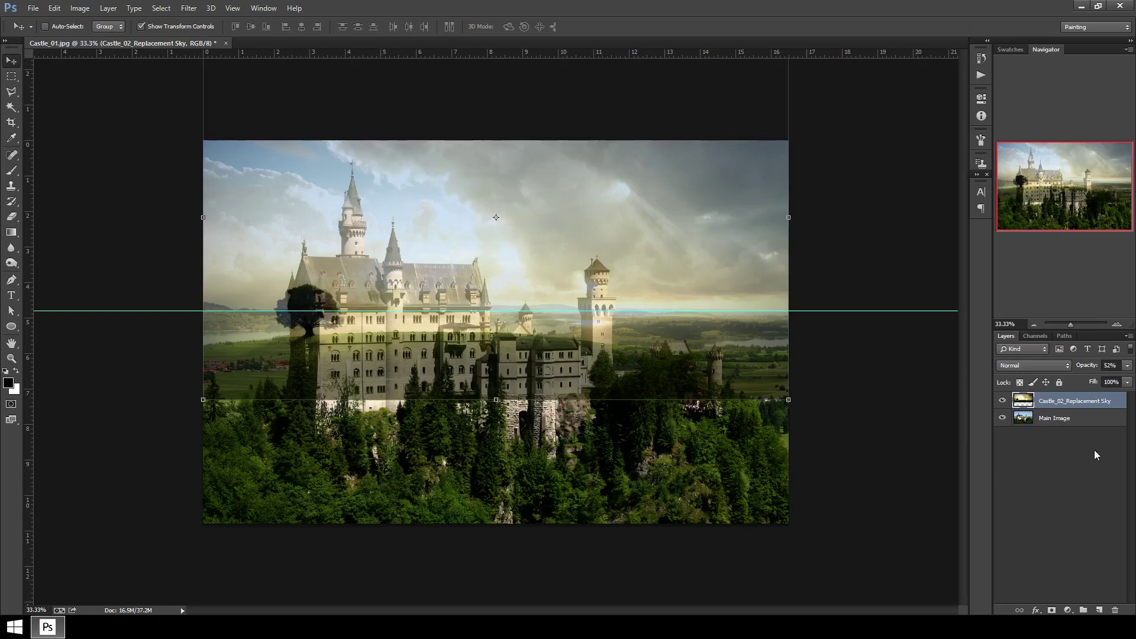
click(1127, 366)
drag(1101, 385, 1117, 386)
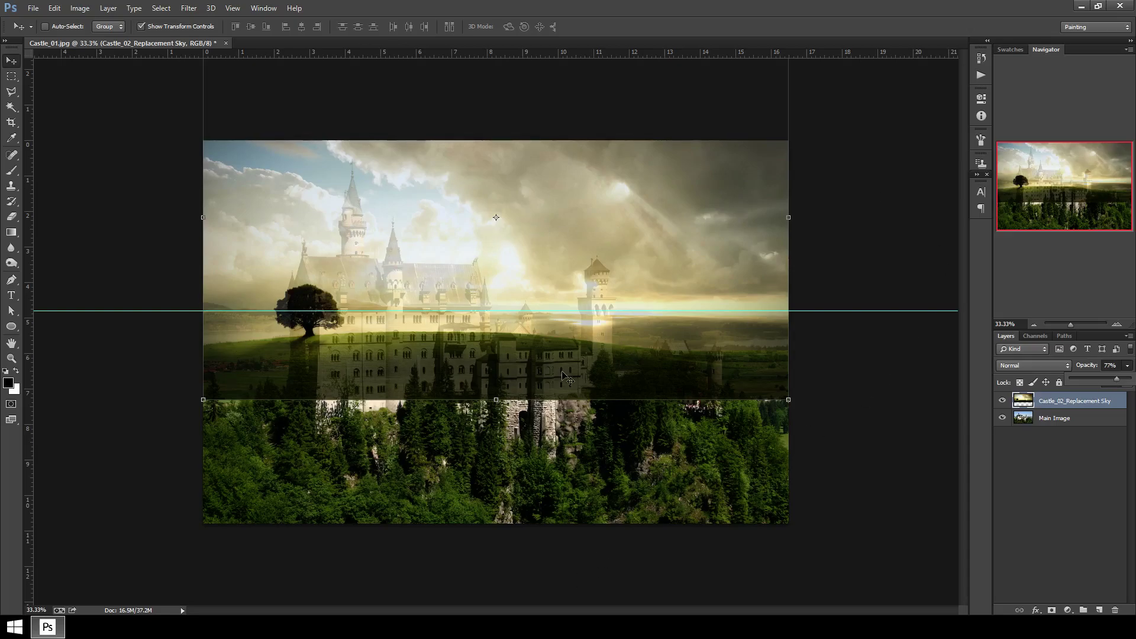
- Set up the Eraser with a soft round 0%-hardness brush at size 1500 and 38% opacity
click(16, 219)
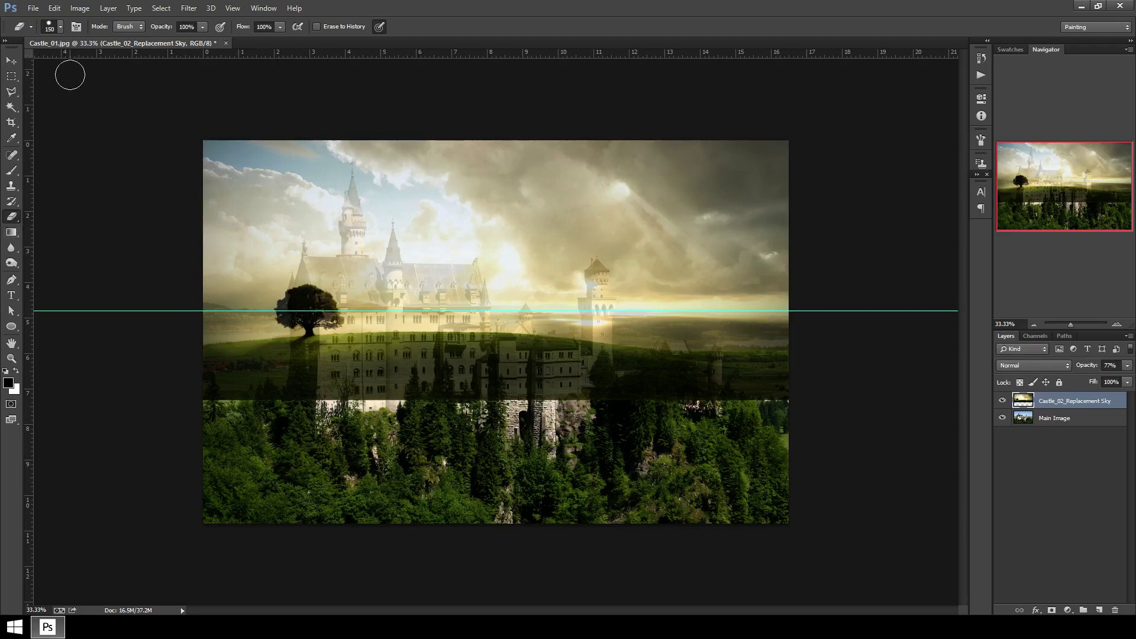
click(60, 27)
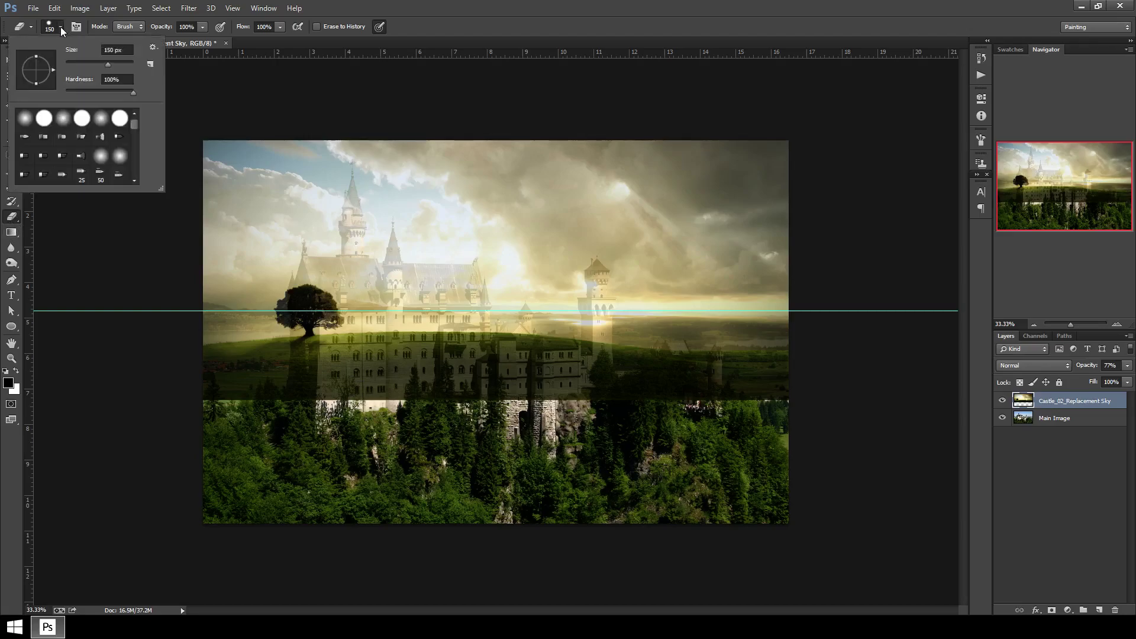
click(26, 123)
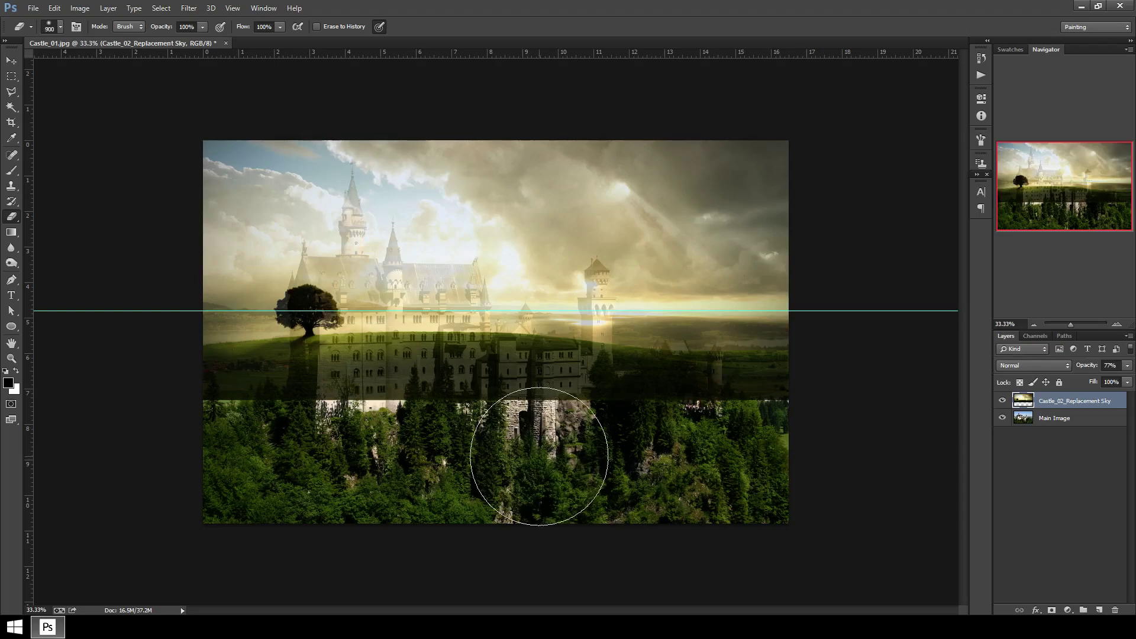
key(bracketright)
key(bracketright)
key(bracketright)
key(bracketright)
key(bracketright)
key(bracketright)
key(bracketright)
key(bracketright)
key(bracketright)
key(bracketright)
key(bracketright)
key(bracketright)
key(bracketright)
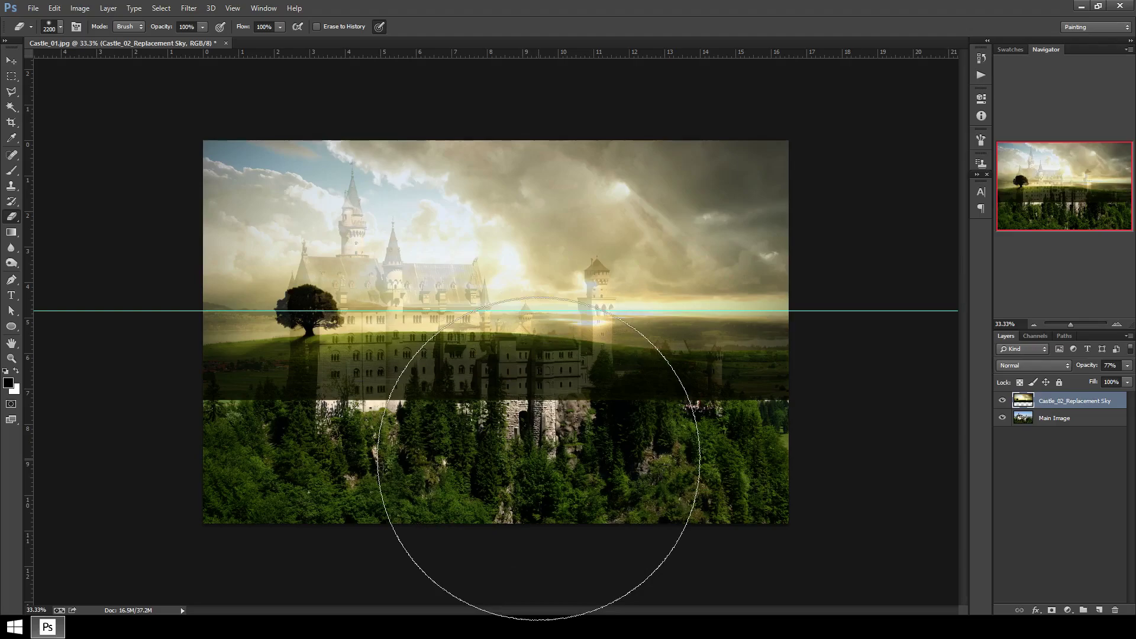
key(bracketright)
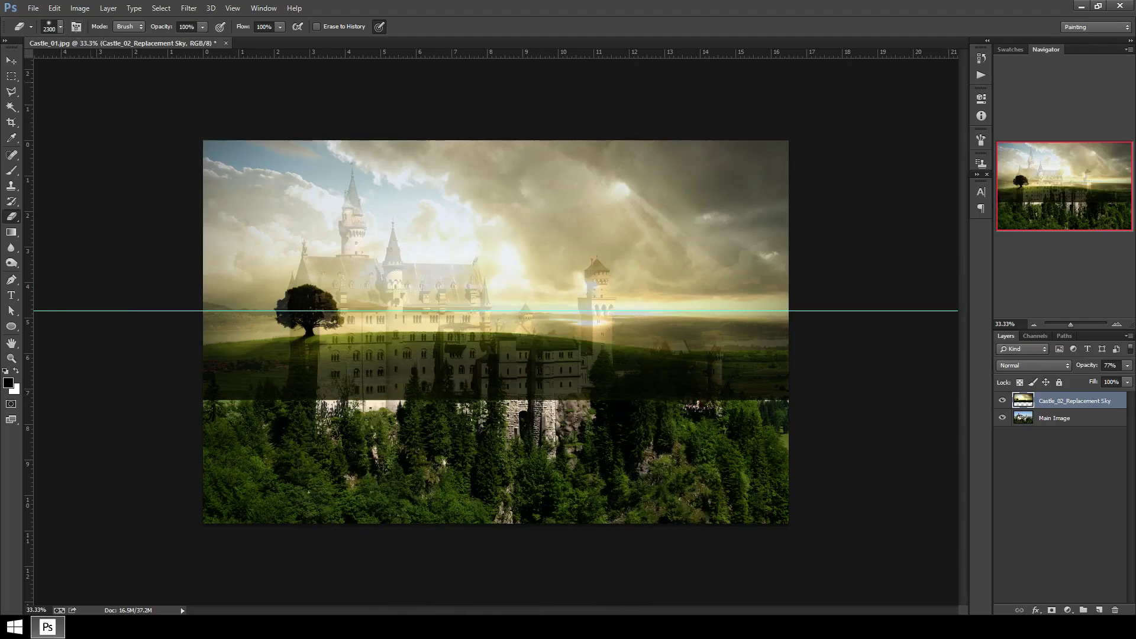
key(bracketleft)
key(bracketleft)
key(bracketleft)
key(bracketleft)
key(bracketleft)
key(bracketleft)
key(bracketleft)
key(bracketleft)
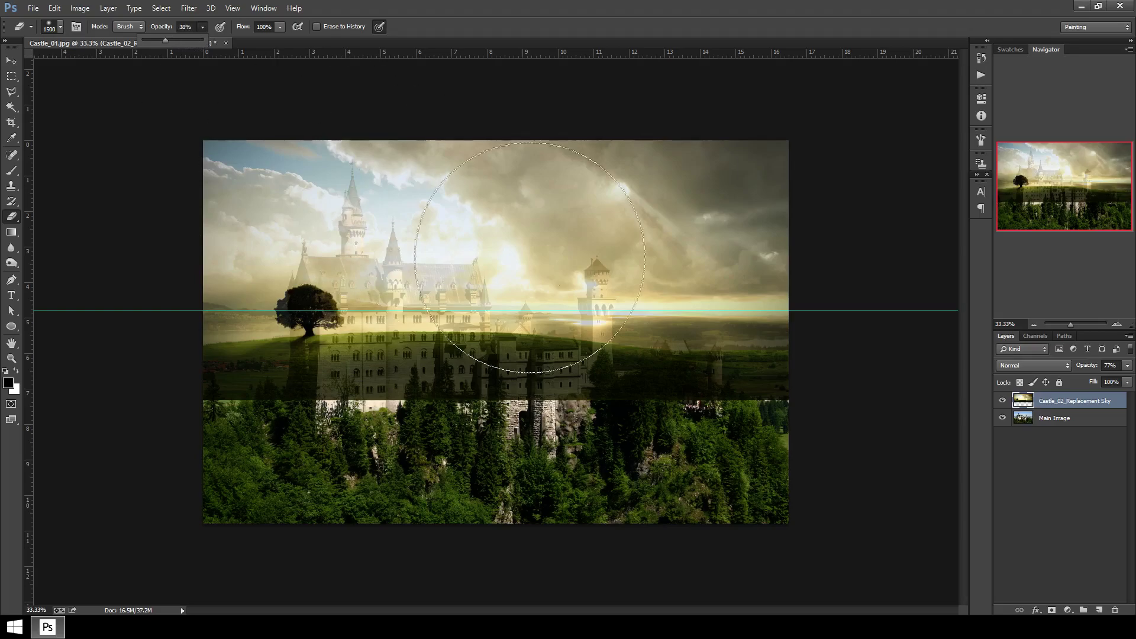
click(821, 507)
- Erase the sky over the right and left forest, then set the sky layer to 100% opacity
mouse_move(822, 507)
mouse_down()
mouse_move(590, 512)
mouse_move(749, 509)
mouse_move(696, 508)
mouse_move(698, 554)
mouse_move(702, 542)
mouse_move(561, 533)
mouse_move(665, 530)
mouse_move(526, 499)
mouse_up()
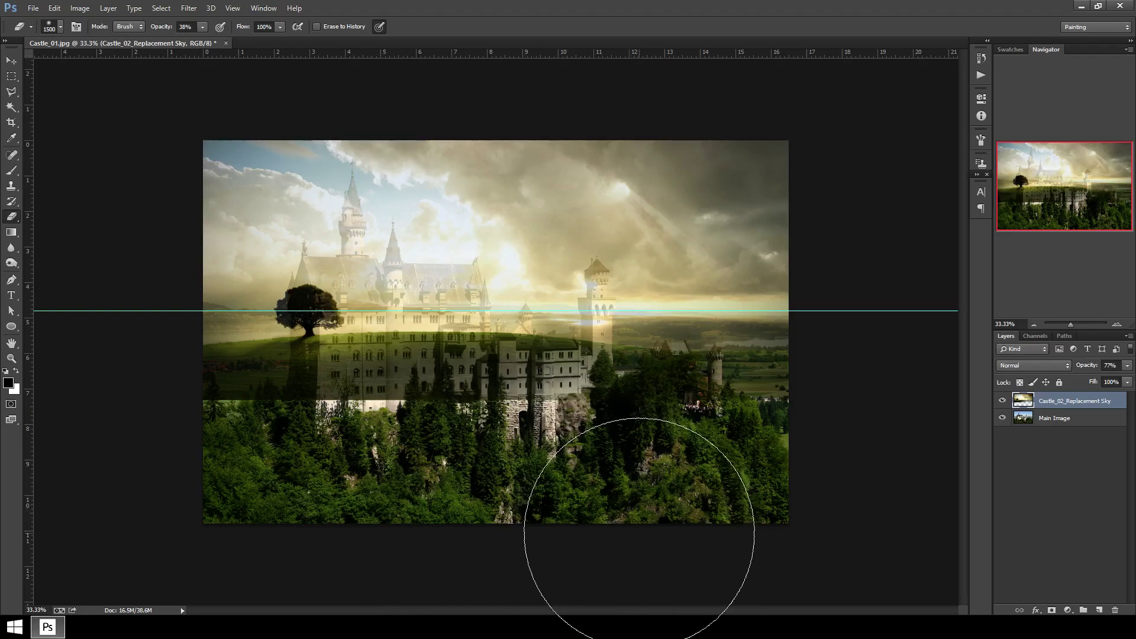
mouse_move(639, 532)
mouse_down()
mouse_move(157, 495)
mouse_move(424, 516)
mouse_move(410, 499)
mouse_move(367, 493)
mouse_move(217, 504)
mouse_move(511, 516)
mouse_move(234, 500)
mouse_move(563, 513)
mouse_move(286, 481)
mouse_move(569, 487)
mouse_move(197, 442)
mouse_move(354, 465)
mouse_move(193, 448)
mouse_move(380, 498)
mouse_move(260, 445)
mouse_move(483, 492)
mouse_move(509, 481)
mouse_move(506, 455)
mouse_move(740, 470)
mouse_move(639, 465)
mouse_move(741, 484)
mouse_move(624, 464)
mouse_move(736, 465)
mouse_move(547, 432)
mouse_move(823, 455)
mouse_move(613, 453)
mouse_move(725, 462)
mouse_move(470, 432)
mouse_move(386, 442)
mouse_move(515, 470)
mouse_move(299, 426)
mouse_move(284, 439)
mouse_move(338, 451)
mouse_move(284, 448)
mouse_move(365, 465)
mouse_move(260, 444)
mouse_move(382, 448)
mouse_move(337, 423)
mouse_move(290, 450)
mouse_up()
mouse_move(349, 480)
mouse_down()
mouse_move(225, 421)
mouse_move(359, 492)
mouse_move(316, 438)
mouse_move(379, 487)
mouse_move(286, 418)
mouse_move(363, 477)
mouse_move(321, 426)
mouse_move(383, 488)
mouse_move(293, 432)
mouse_move(411, 503)
mouse_move(416, 470)
mouse_move(383, 445)
mouse_move(289, 452)
mouse_move(341, 468)
mouse_move(336, 426)
mouse_move(358, 471)
mouse_move(337, 408)
mouse_move(339, 483)
mouse_move(340, 412)
mouse_move(364, 514)
mouse_move(352, 410)
mouse_move(357, 468)
mouse_move(347, 430)
mouse_move(341, 453)
mouse_move(347, 392)
mouse_move(358, 456)
mouse_move(354, 379)
mouse_move(369, 447)
mouse_move(362, 432)
mouse_move(359, 461)
mouse_move(340, 421)
mouse_move(346, 465)
mouse_move(336, 393)
mouse_move(349, 448)
mouse_move(322, 454)
mouse_up()
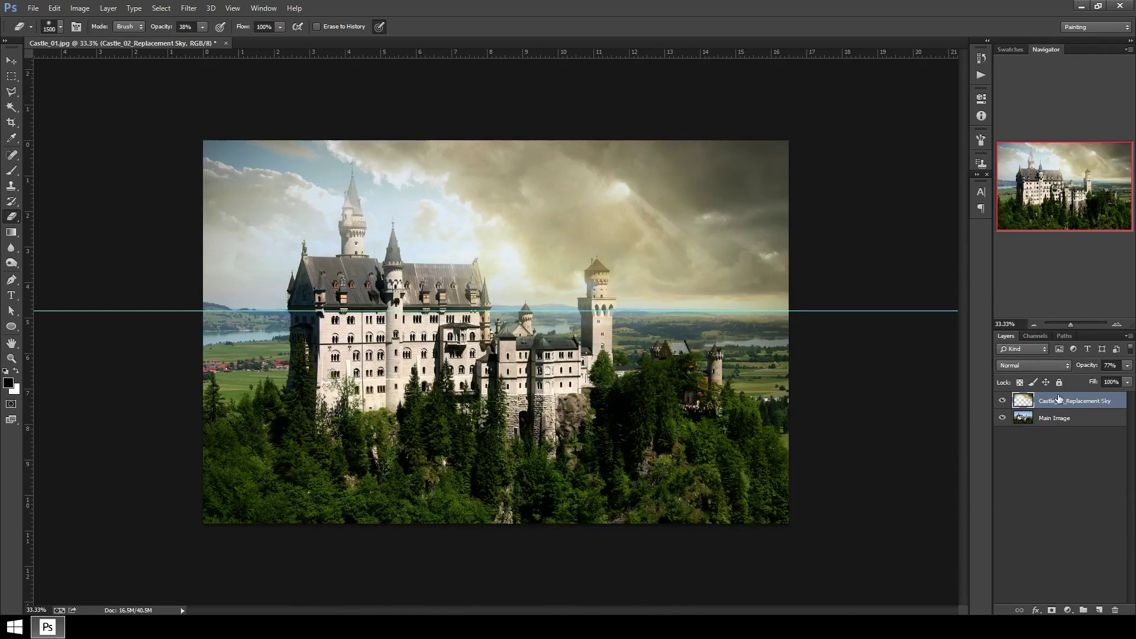
drag(1128, 384, 1131, 383)
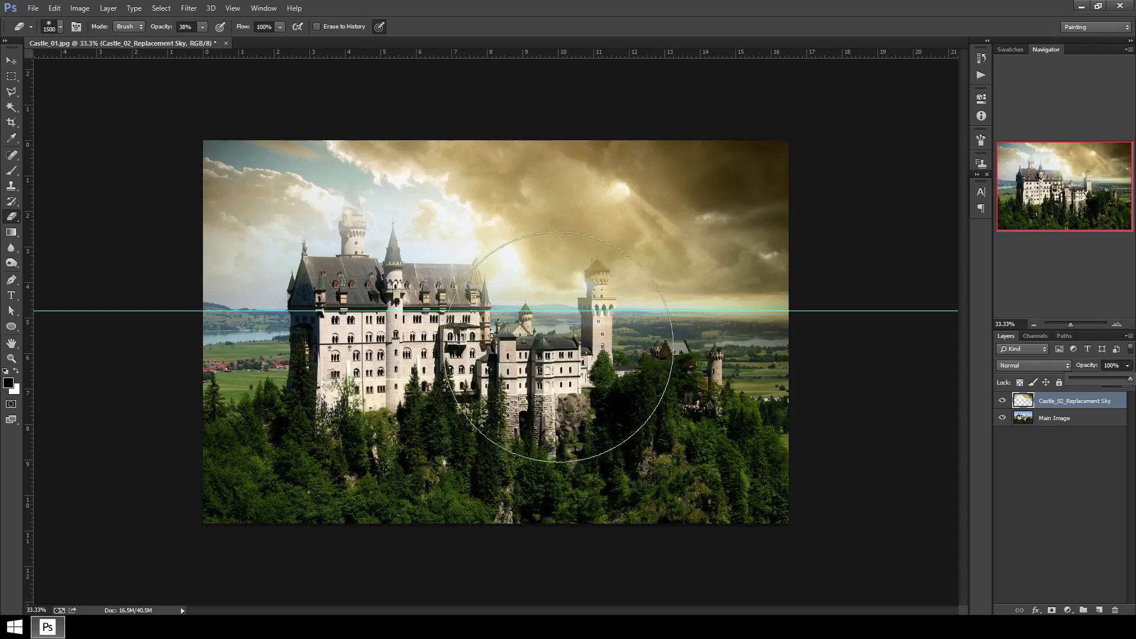
- Shrink the eraser and zoom to 200% on the large right-hand tower
key(bracketleft)
key(bracketleft)
key(bracketleft)
key(bracketleft)
key(bracketleft)
key(bracketleft)
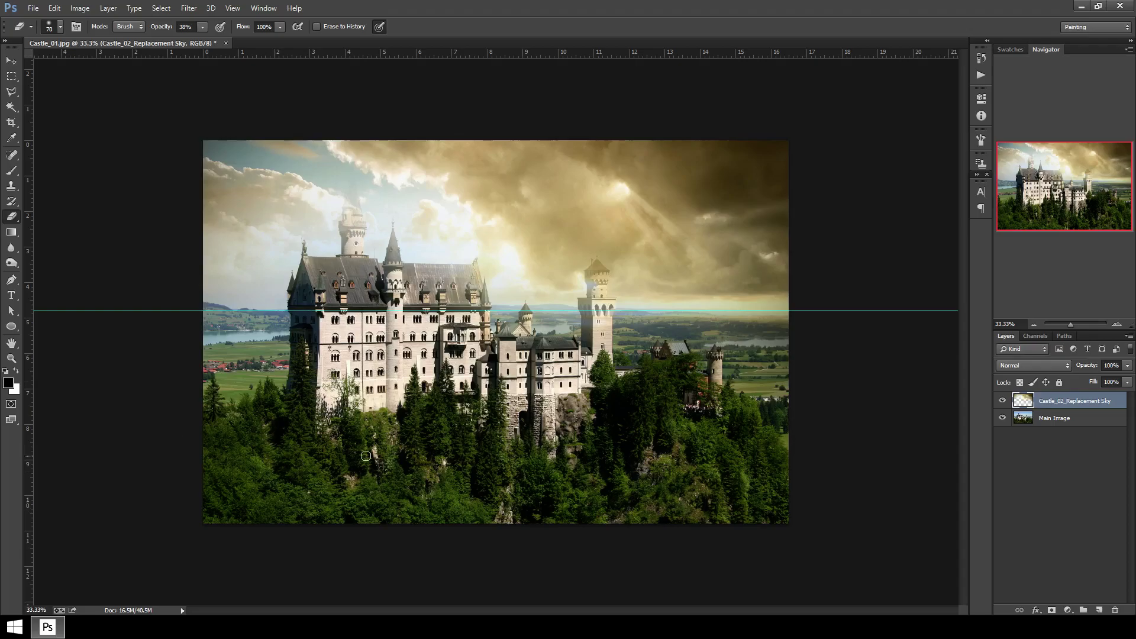
key(ctrl+plus)
key(ctrl+plus)
key(ctrl+plus)
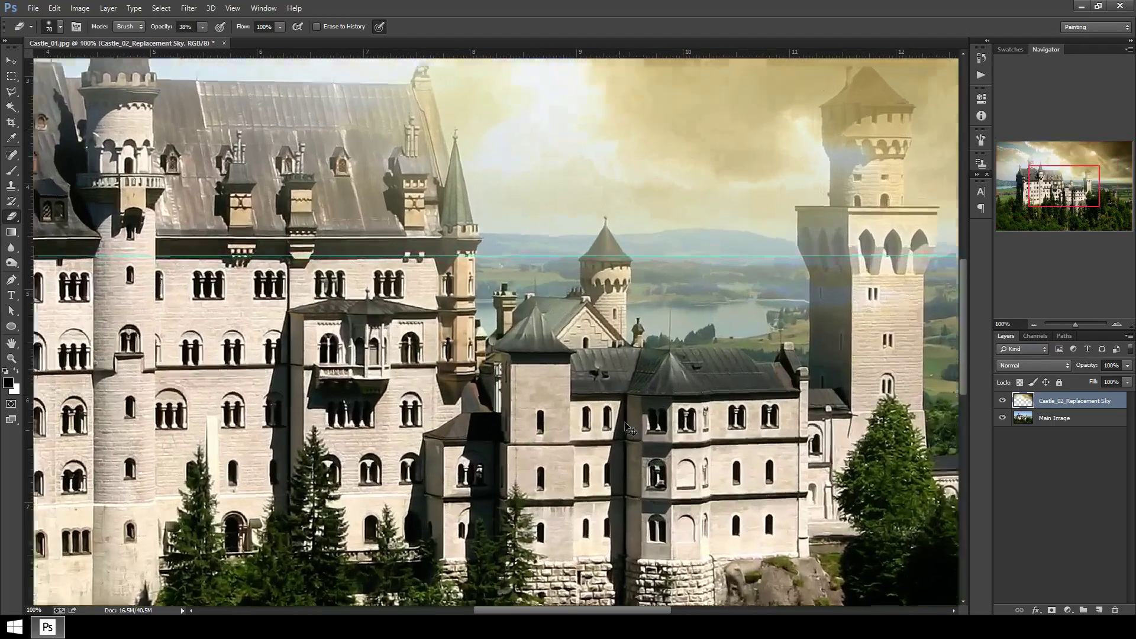
key(ctrl+plus)
drag(747, 348, 225, 411)
drag(625, 223, 484, 438)
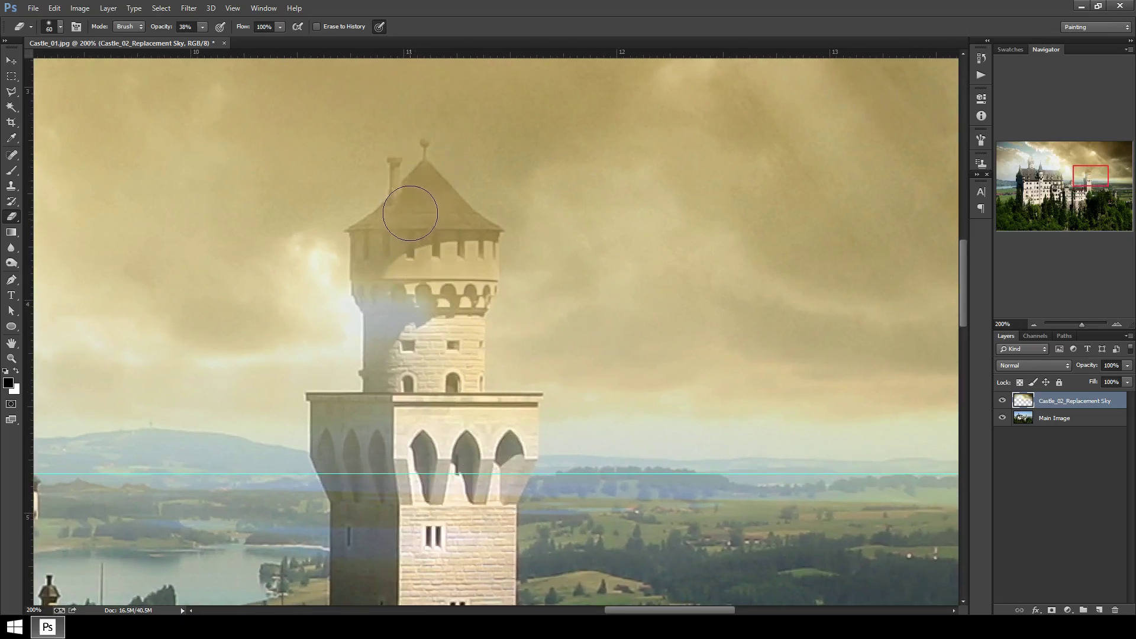
- Erase sky haze from the tower's roof, battlements, upper walls and arches
drag(373, 249, 416, 195)
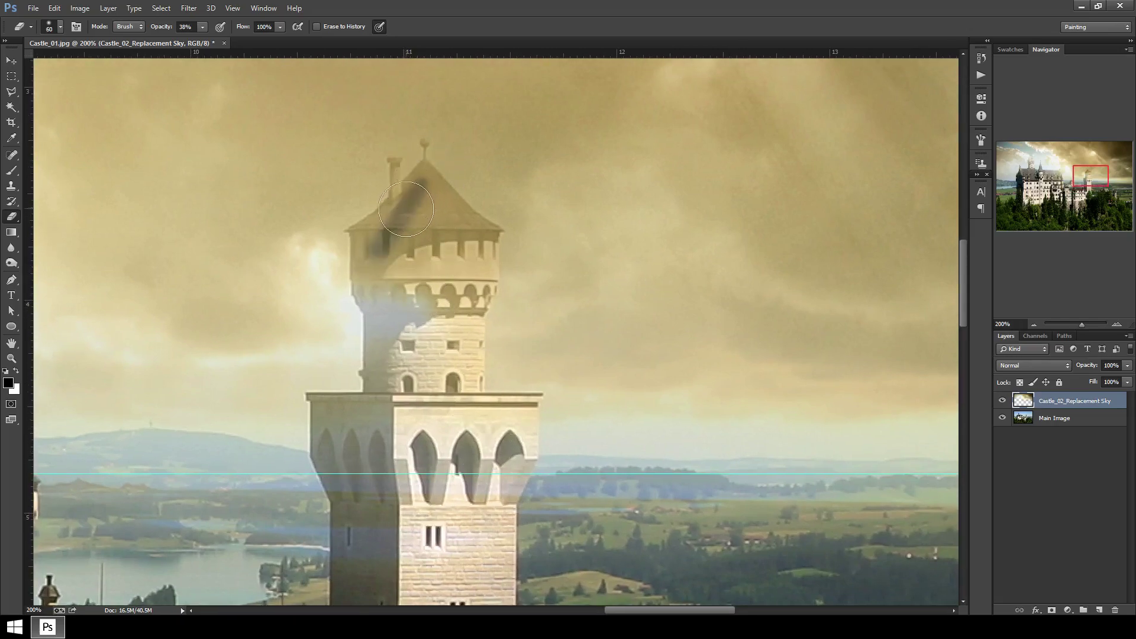
drag(410, 189, 382, 221)
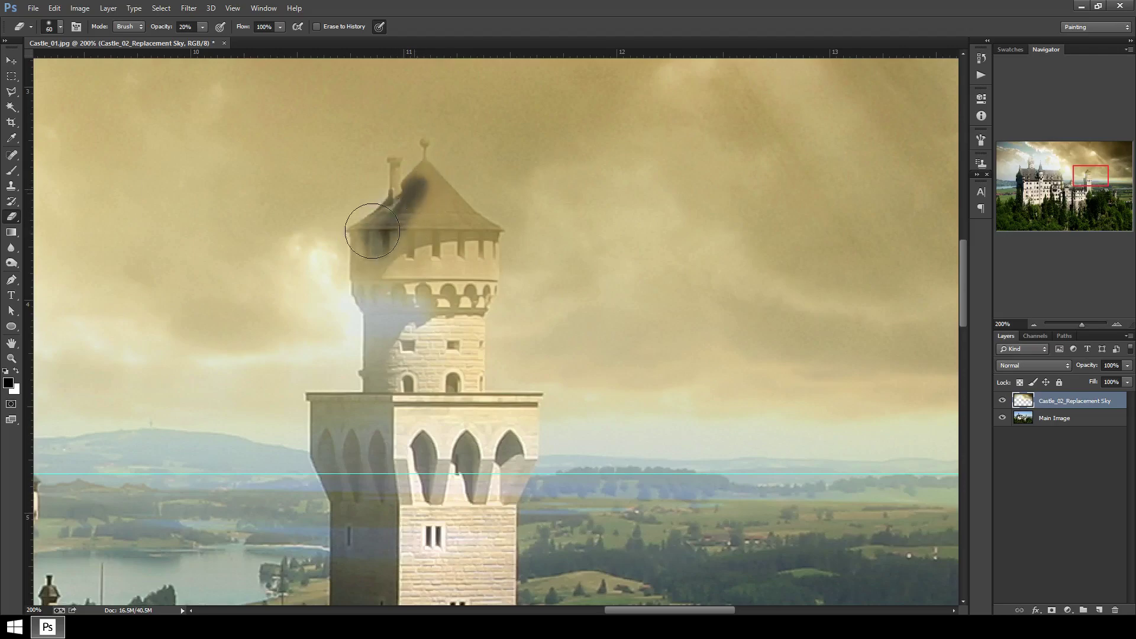
mouse_move(364, 304)
mouse_down()
mouse_move(366, 275)
mouse_move(376, 299)
mouse_move(394, 294)
mouse_move(408, 258)
mouse_up()
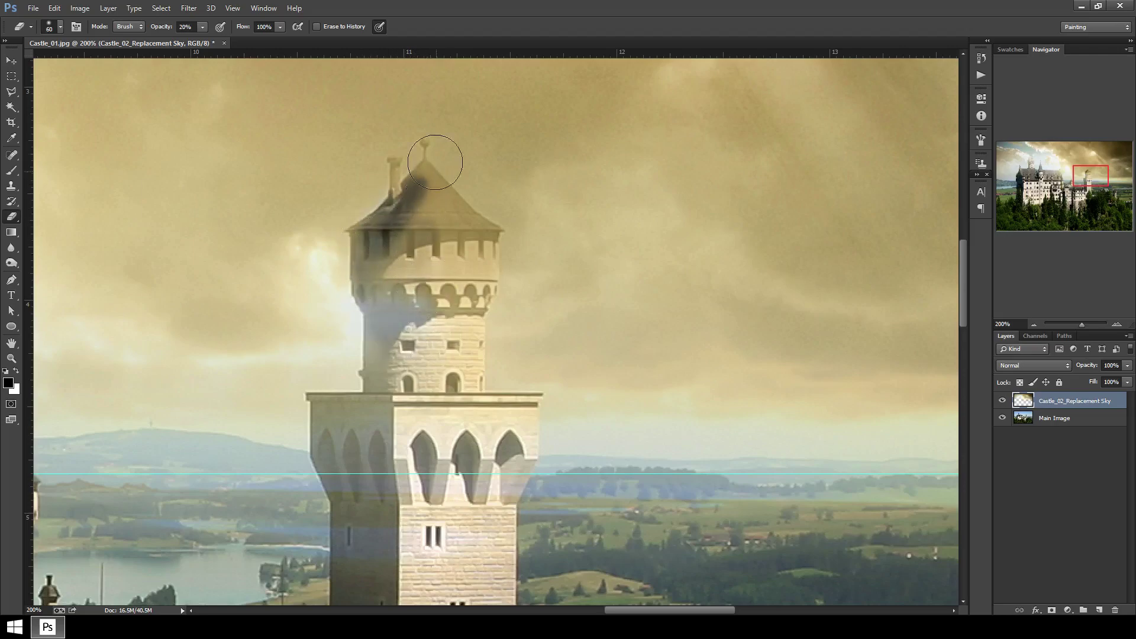
drag(436, 141, 423, 284)
drag(462, 249, 462, 231)
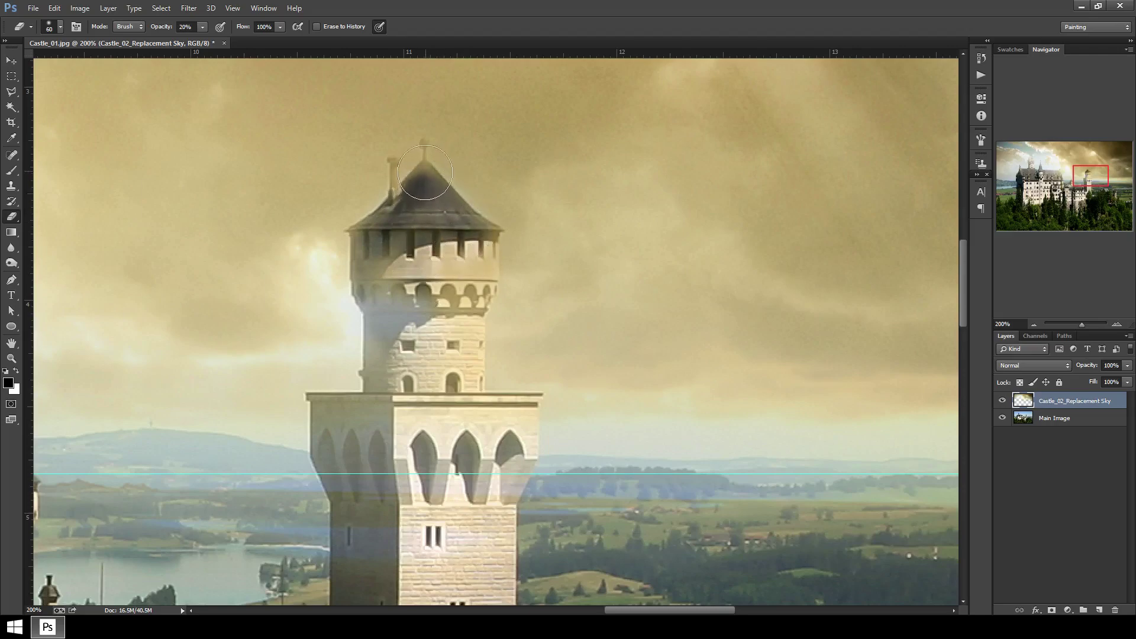
mouse_move(399, 265)
mouse_down()
mouse_move(415, 350)
mouse_move(405, 340)
mouse_move(410, 275)
mouse_move(446, 243)
mouse_move(472, 266)
mouse_up()
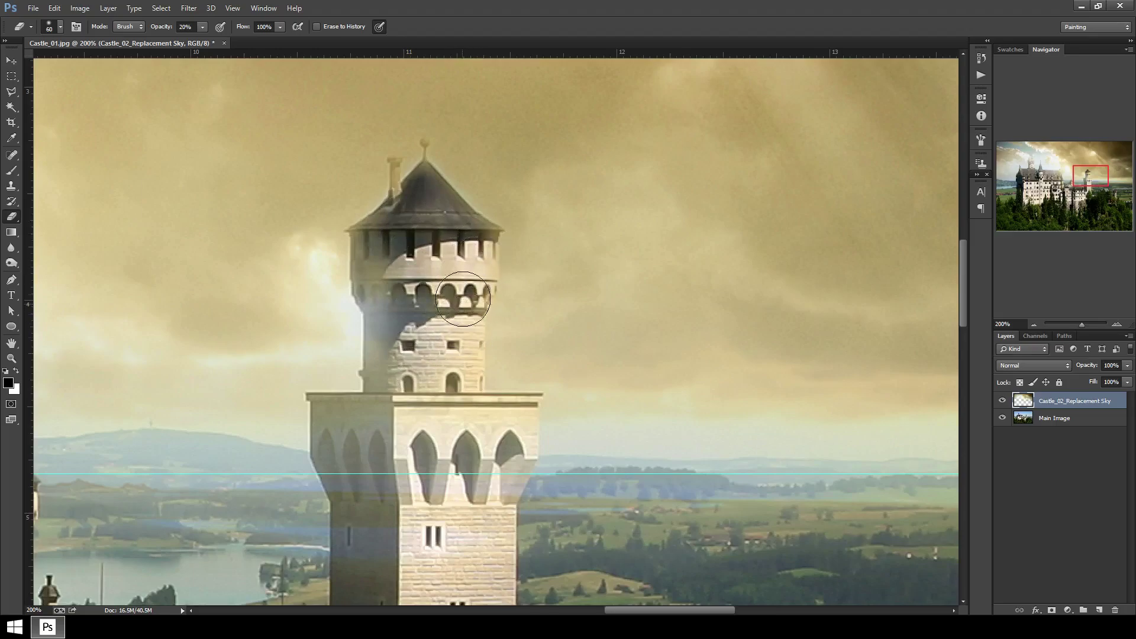
drag(454, 433, 408, 352)
mouse_move(389, 420)
mouse_down()
mouse_move(342, 411)
mouse_move(375, 396)
mouse_move(339, 434)
mouse_move(339, 487)
mouse_move(382, 484)
mouse_up()
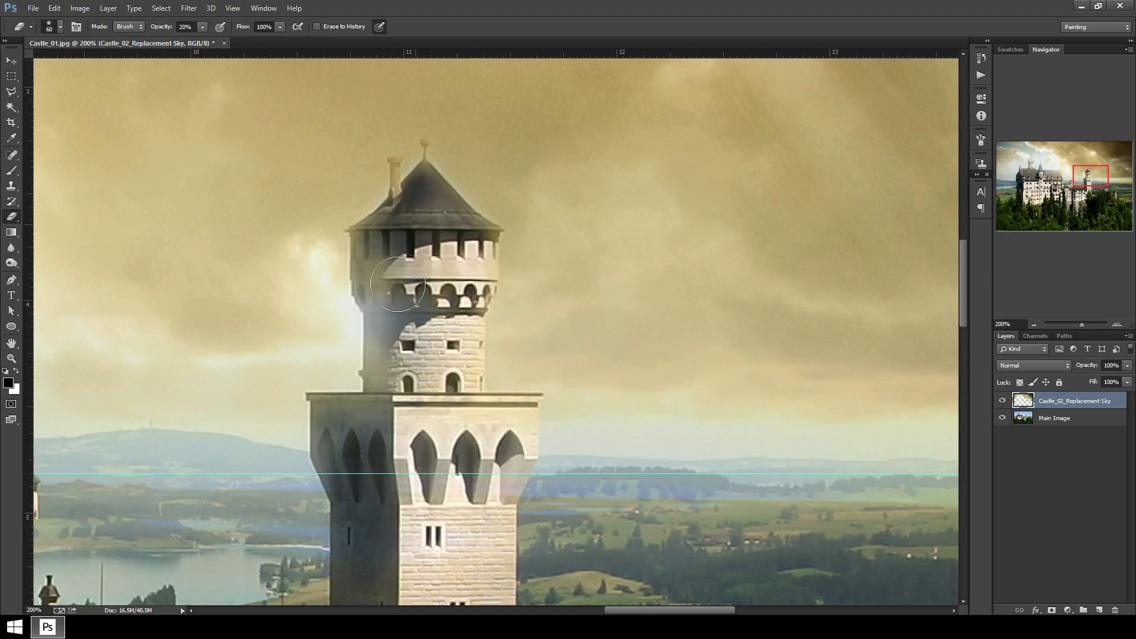
mouse_move(400, 299)
mouse_down()
mouse_move(383, 265)
mouse_move(400, 306)
mouse_move(398, 371)
mouse_up()
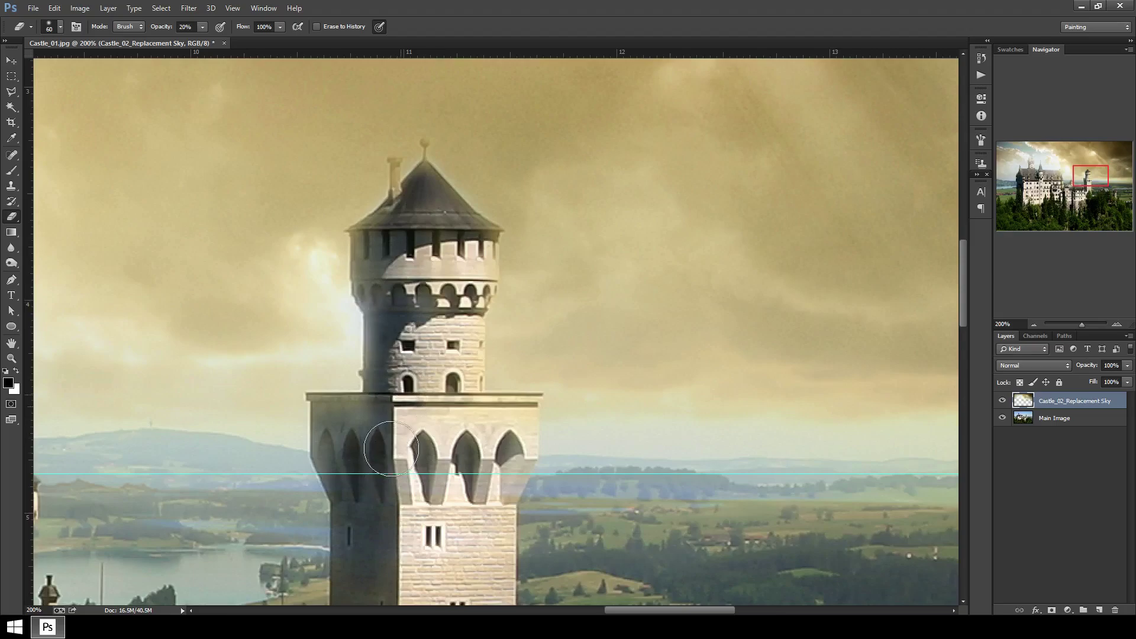
drag(568, 517, 582, 277)
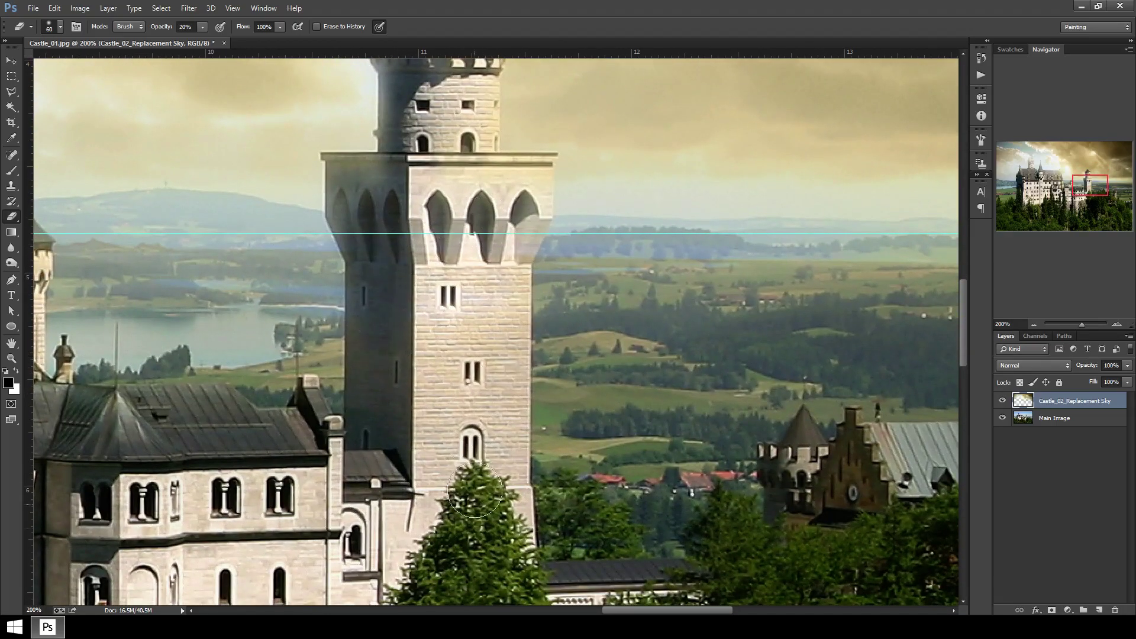
drag(467, 284, 526, 408)
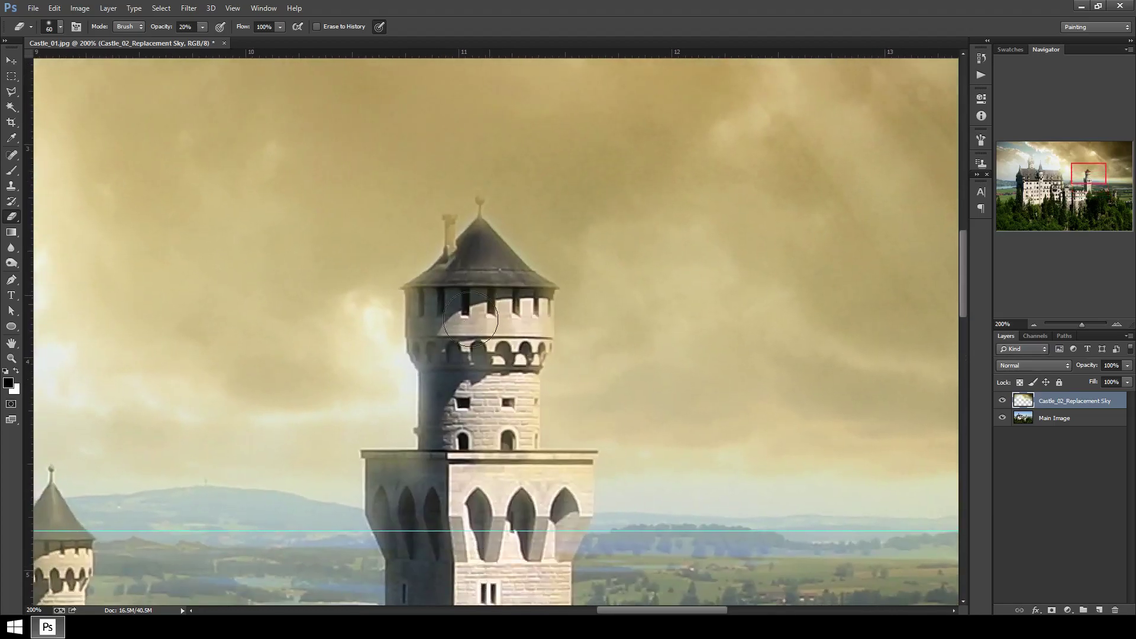
- Clear sky haze from the main castle roof and its right dormer
mouse_move(295, 503)
mouse_down()
mouse_move(705, 238)
mouse_move(752, 226)
mouse_up()
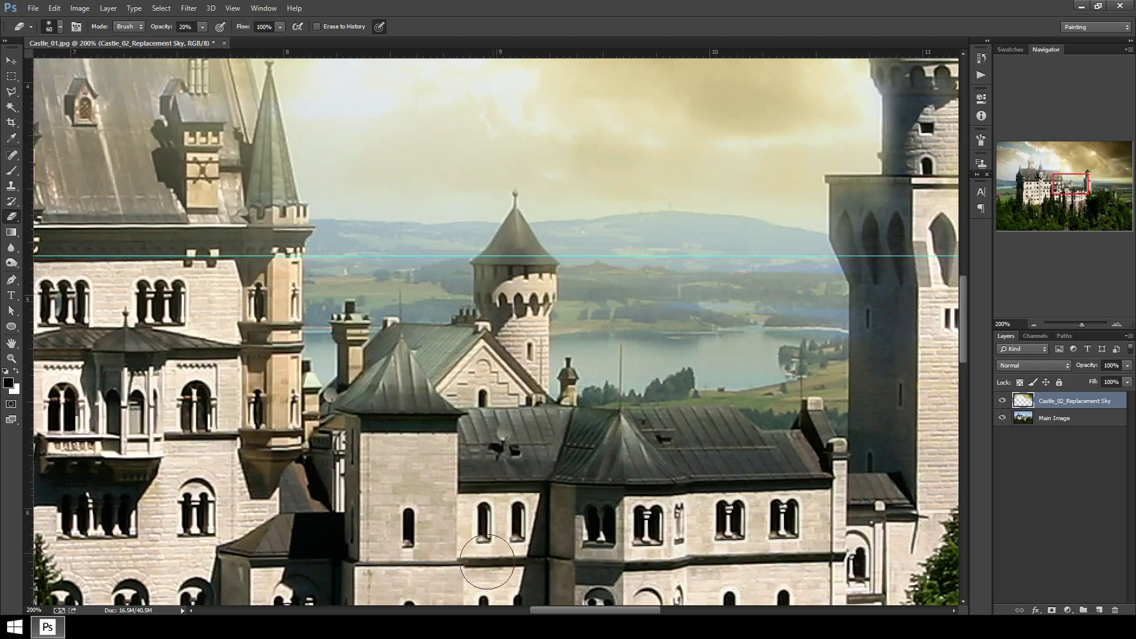
mouse_move(116, 114)
mouse_down()
mouse_move(363, 307)
mouse_move(493, 391)
mouse_up()
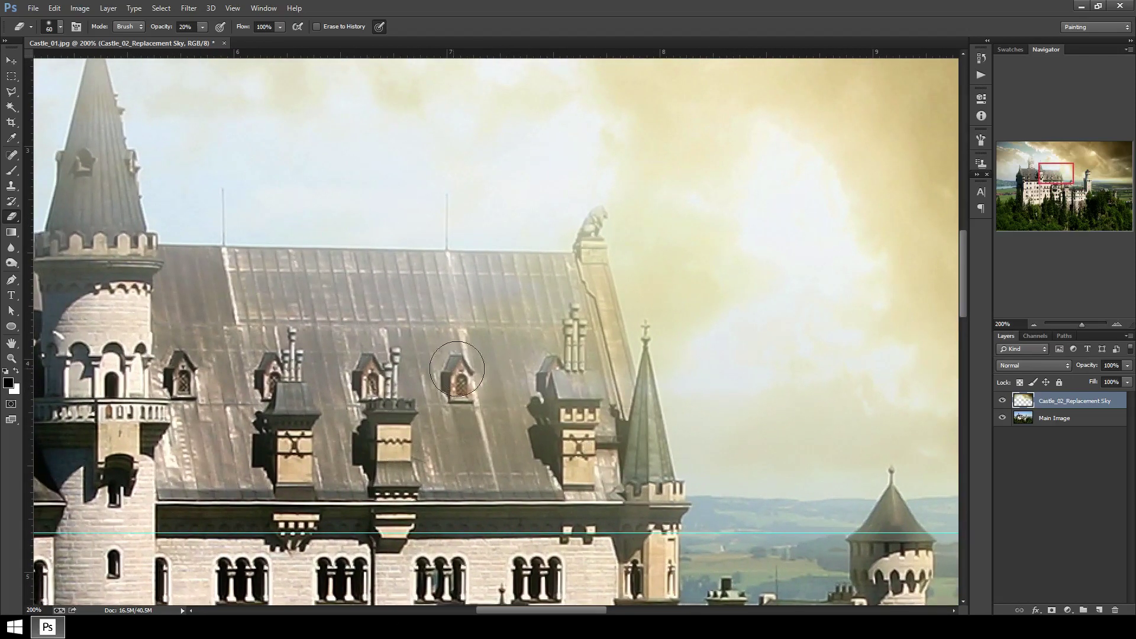
mouse_move(552, 414)
mouse_down()
mouse_move(563, 454)
mouse_move(418, 292)
mouse_move(470, 307)
mouse_move(354, 376)
mouse_up()
mouse_move(481, 331)
mouse_down()
mouse_move(520, 299)
mouse_move(367, 290)
mouse_move(450, 278)
mouse_move(315, 288)
mouse_move(184, 275)
mouse_move(151, 298)
mouse_move(264, 436)
mouse_up()
mouse_move(344, 511)
mouse_down()
mouse_move(502, 329)
mouse_move(506, 477)
mouse_move(530, 523)
mouse_move(522, 354)
mouse_move(572, 530)
mouse_move(584, 463)
mouse_move(576, 336)
mouse_move(623, 504)
mouse_move(644, 509)
mouse_move(592, 316)
mouse_move(554, 290)
mouse_move(598, 276)
mouse_move(530, 352)
mouse_up()
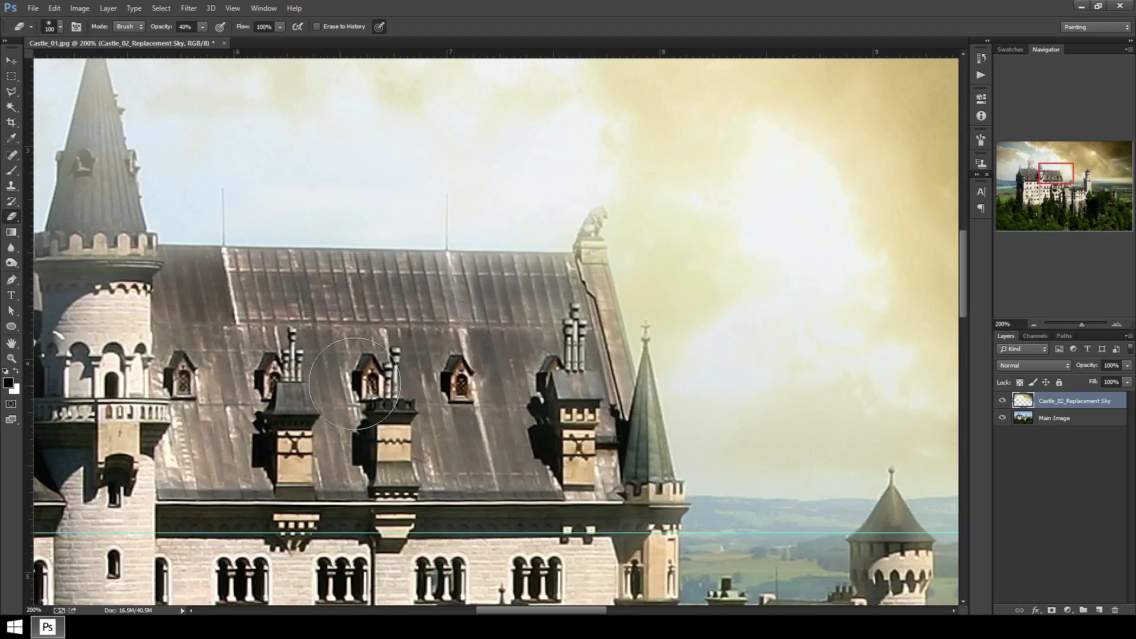
- Reveal the central spire, its finial, the left tower and the turret tops through the haze
drag(232, 416, 631, 438)
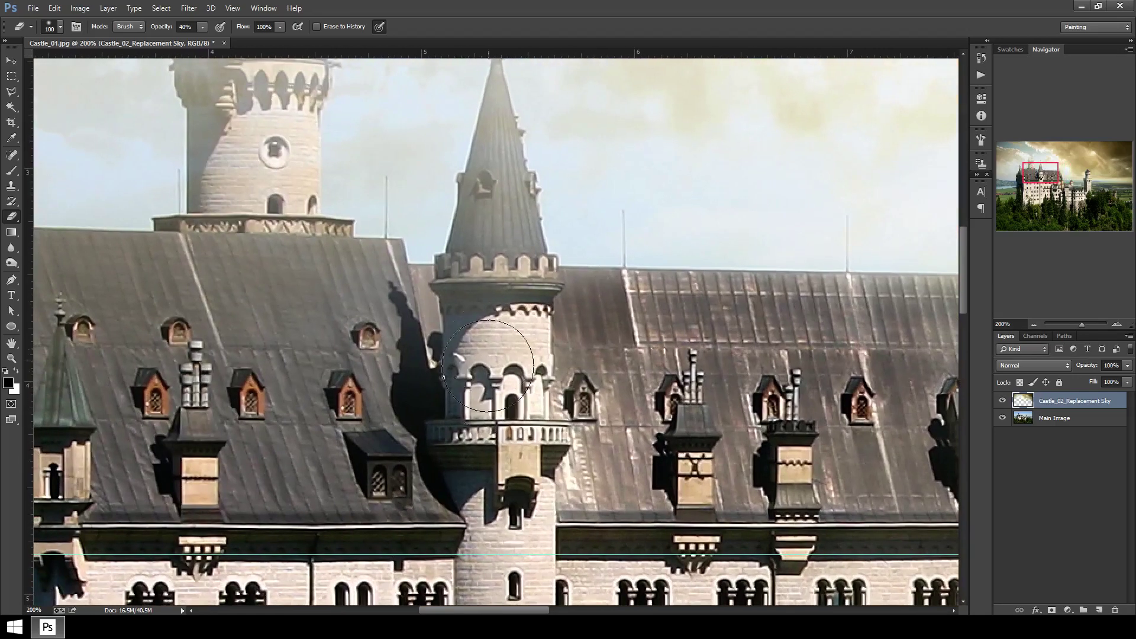
mouse_move(486, 378)
mouse_down()
mouse_move(495, 214)
mouse_move(484, 394)
mouse_move(487, 151)
mouse_move(477, 306)
mouse_move(475, 222)
mouse_move(501, 318)
mouse_move(503, 145)
mouse_move(532, 370)
mouse_move(498, 161)
mouse_move(517, 347)
mouse_move(509, 223)
mouse_up()
drag(616, 280, 548, 461)
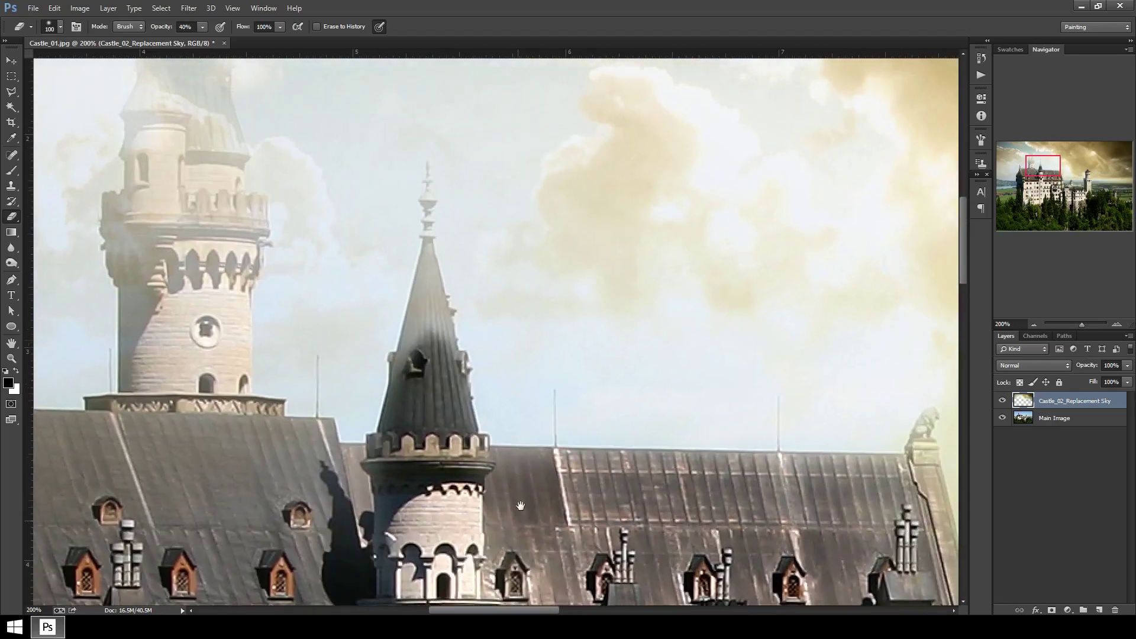
mouse_move(438, 424)
mouse_down()
mouse_move(423, 153)
mouse_move(424, 230)
mouse_move(537, 157)
mouse_move(748, 195)
mouse_move(736, 254)
mouse_up()
mouse_move(448, 423)
mouse_down()
mouse_move(438, 467)
mouse_move(430, 283)
mouse_move(489, 428)
mouse_move(476, 327)
mouse_move(456, 455)
mouse_up()
mouse_move(414, 307)
mouse_down()
mouse_move(345, 473)
mouse_move(332, 384)
mouse_move(378, 544)
mouse_up()
mouse_move(368, 477)
mouse_down()
mouse_move(381, 256)
mouse_move(382, 427)
mouse_move(355, 250)
mouse_move(357, 366)
mouse_move(381, 219)
mouse_move(376, 349)
mouse_move(382, 149)
mouse_move(379, 318)
mouse_move(387, 149)
mouse_move(412, 416)
mouse_move(397, 253)
mouse_move(433, 424)
mouse_move(396, 278)
mouse_move(424, 455)
mouse_move(427, 399)
mouse_move(418, 387)
mouse_move(387, 496)
mouse_up()
- Double the eraser to 600 px and erase the sky around the spire's cross
drag(425, 275, 402, 405)
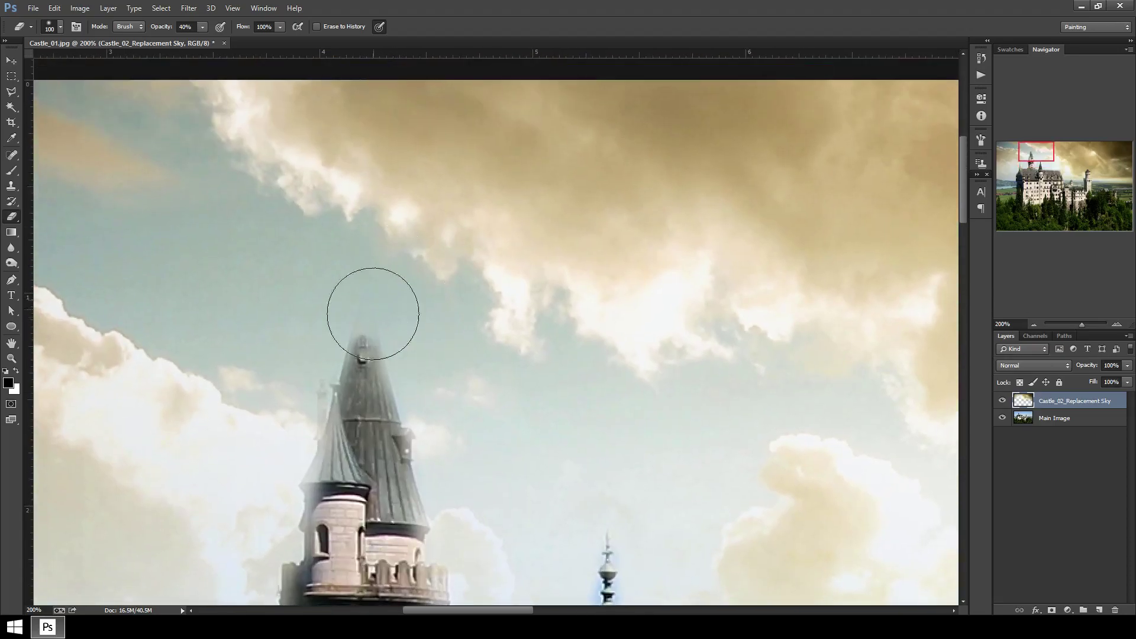
mouse_move(368, 311)
mouse_down()
mouse_move(357, 269)
mouse_move(375, 417)
mouse_move(355, 305)
mouse_up()
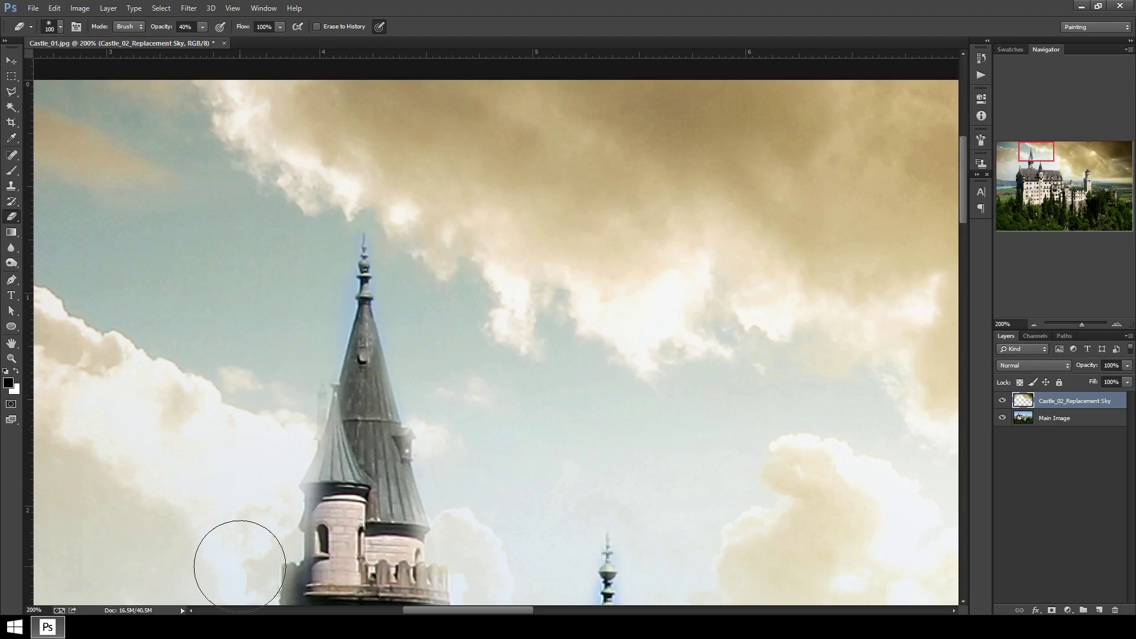
key(ctrl+plus)
key(ctrl+plus)
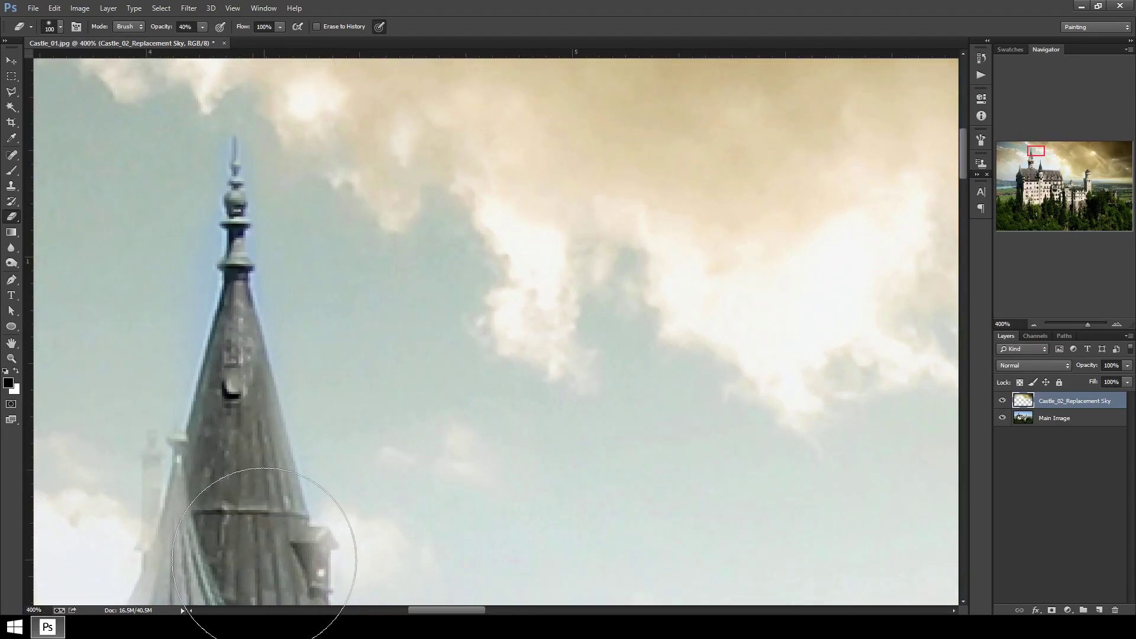
key(ctrl+minus)
key(ctrl+minus)
key(ctrl+minus)
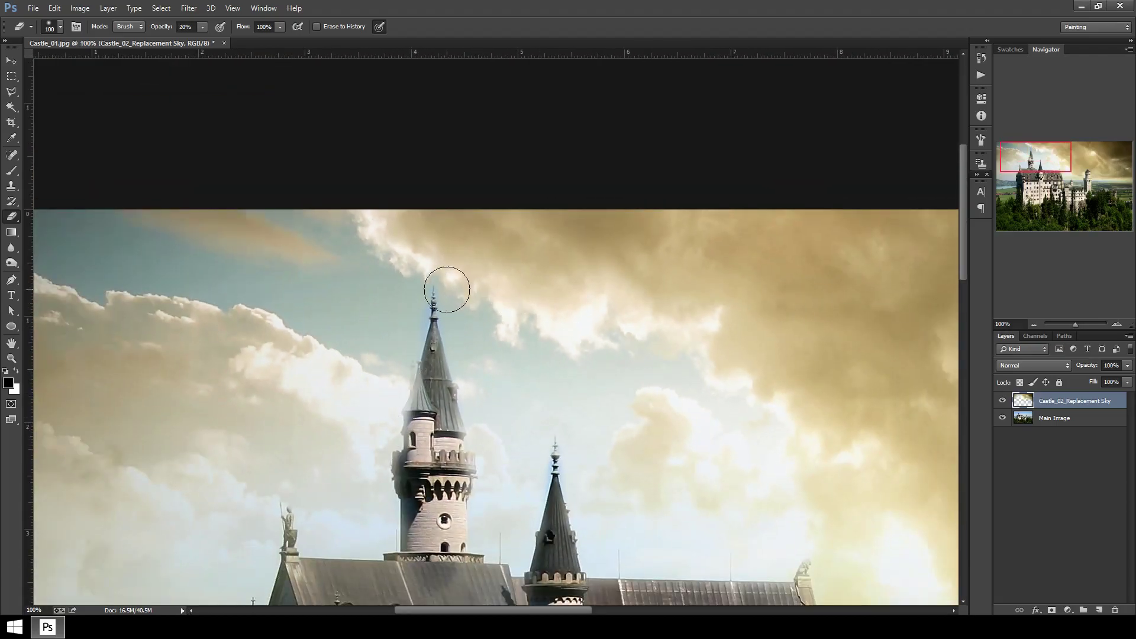
key(bracketright)
key(bracketright)
key(bracketright)
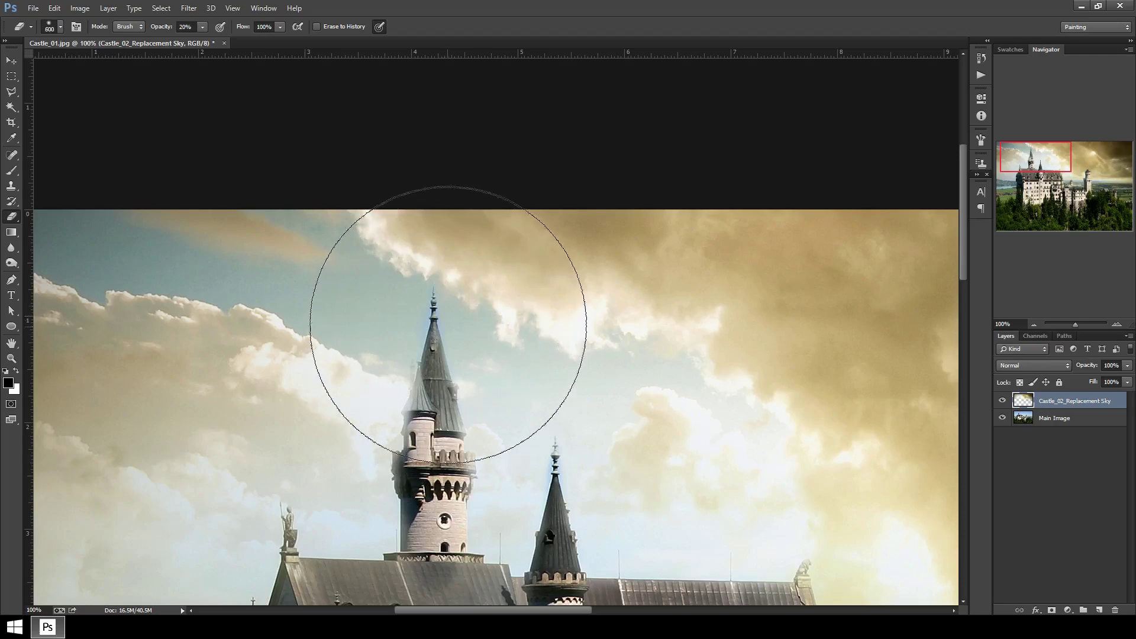
mouse_move(448, 324)
mouse_down()
mouse_move(423, 280)
mouse_move(407, 293)
mouse_move(392, 388)
mouse_move(366, 375)
mouse_move(338, 384)
mouse_move(361, 190)
mouse_move(412, 294)
mouse_move(323, 401)
mouse_move(244, 401)
mouse_move(502, 364)
mouse_move(487, 396)
mouse_move(527, 445)
mouse_move(642, 460)
mouse_move(567, 486)
mouse_move(644, 533)
mouse_move(558, 491)
mouse_move(484, 568)
mouse_move(545, 521)
mouse_move(509, 585)
mouse_move(369, 510)
mouse_move(331, 440)
mouse_move(291, 445)
mouse_move(217, 419)
mouse_move(191, 445)
mouse_move(292, 372)
mouse_move(330, 268)
mouse_move(305, 271)
mouse_move(288, 199)
mouse_move(338, 153)
mouse_move(191, 202)
mouse_up()
- Fit the image in view and sweep a 1000-px eraser over the sky above the castle
key(ctrl+minus)
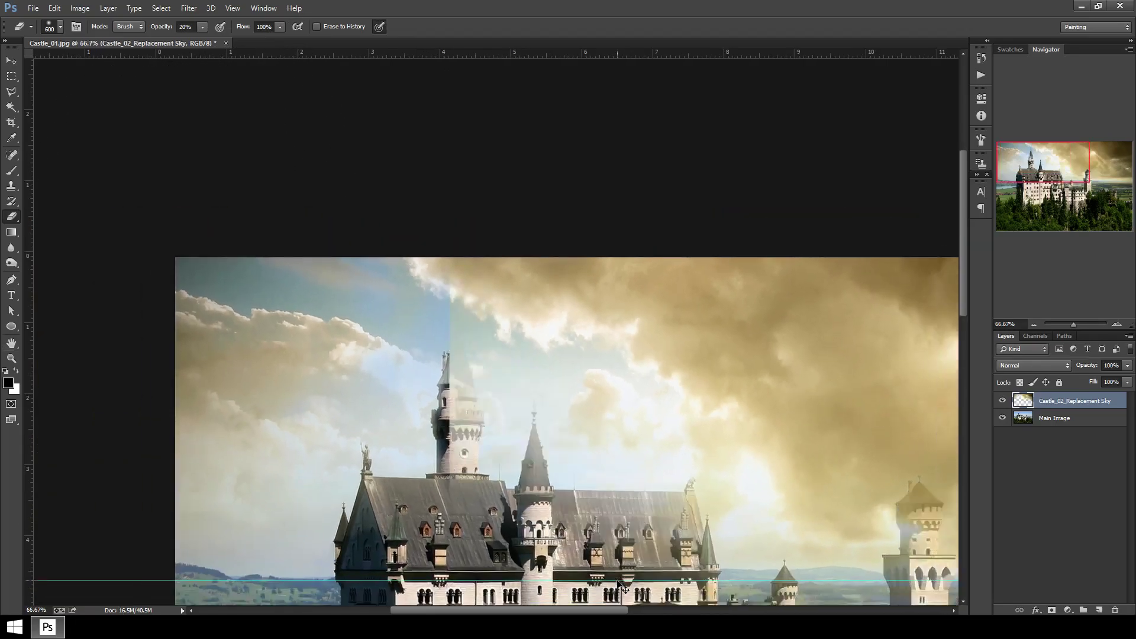
key(ctrl+minus)
key(ctrl+minus)
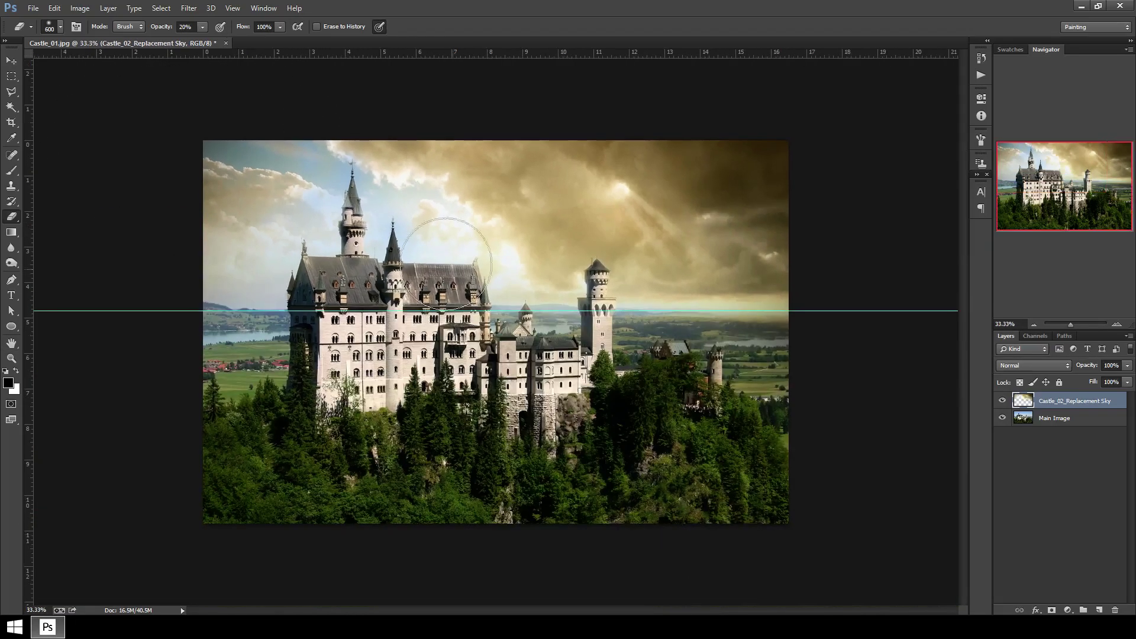
key(bracketright)
key(bracketright)
key(bracketright)
key(bracketright)
mouse_move(320, 264)
mouse_down()
mouse_move(318, 195)
mouse_move(332, 157)
mouse_move(470, 264)
mouse_move(444, 229)
mouse_move(521, 278)
mouse_move(574, 441)
mouse_up()
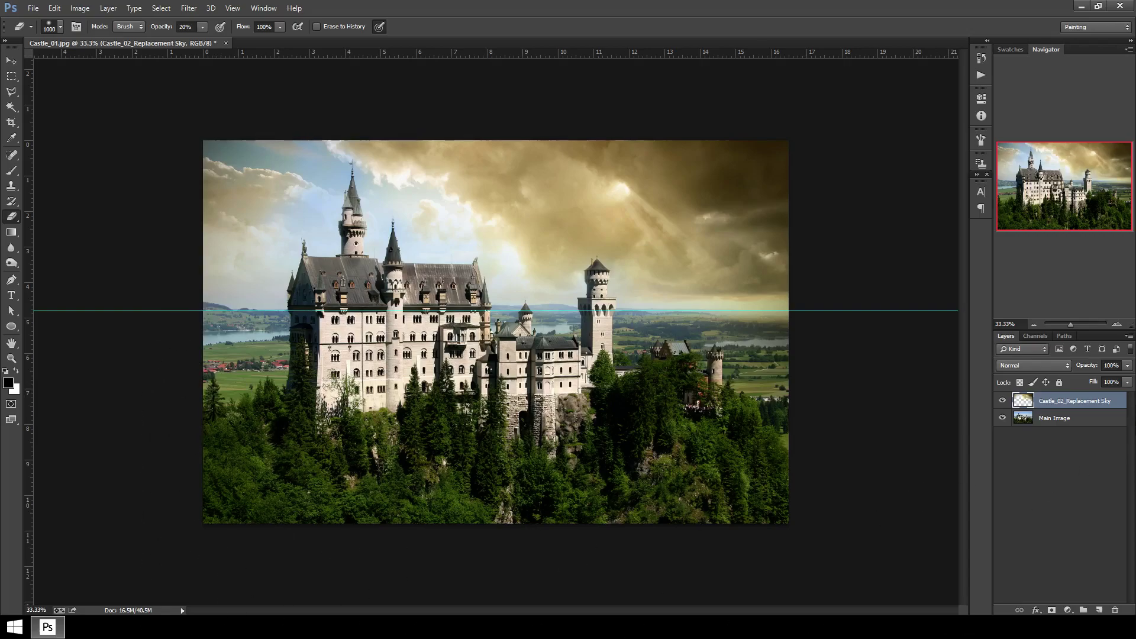
- Fade the sky layer to 69% opacity and select the Main Image layer
click(1127, 367)
drag(1124, 379, 1109, 381)
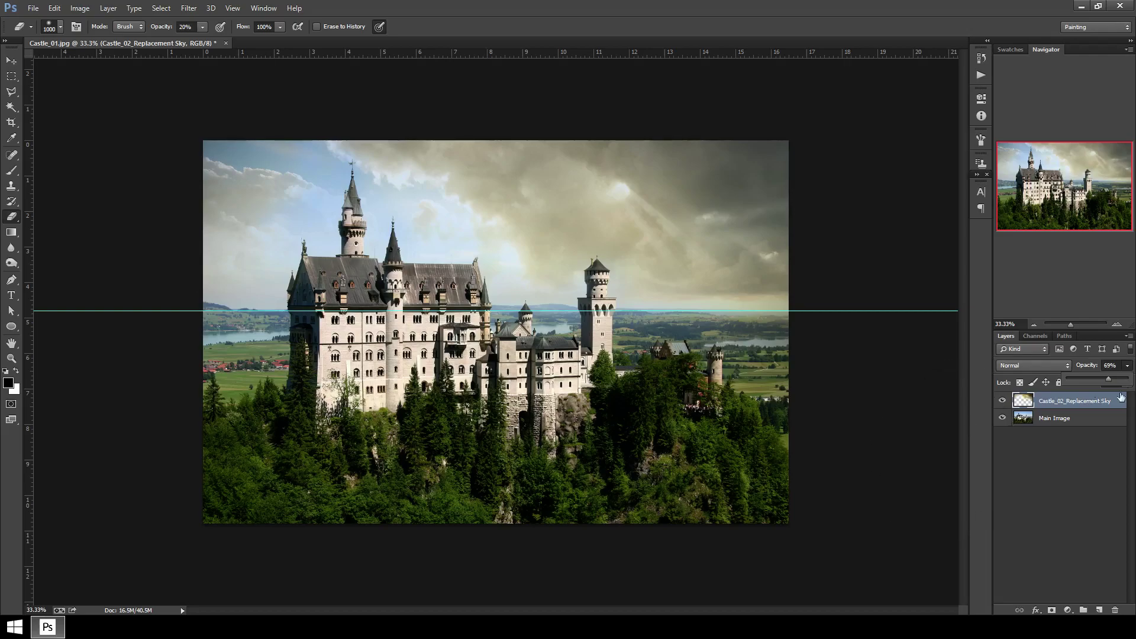
click(1100, 417)
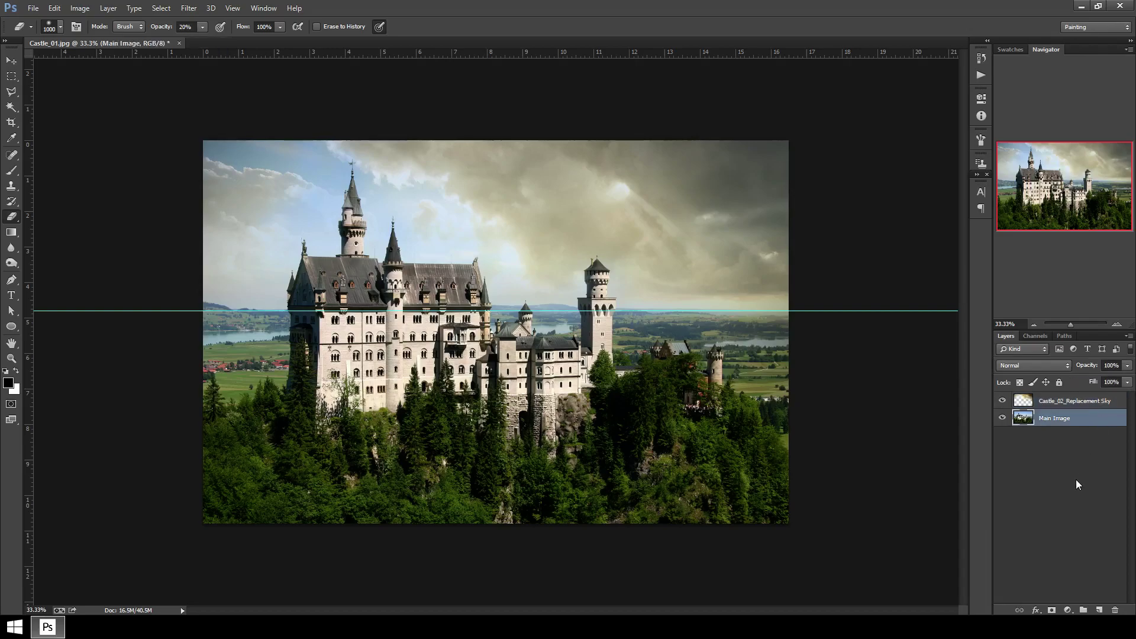
- Add a Hue/Saturation adjustment layer above Main Image with Saturation dragged lower
click(1069, 612)
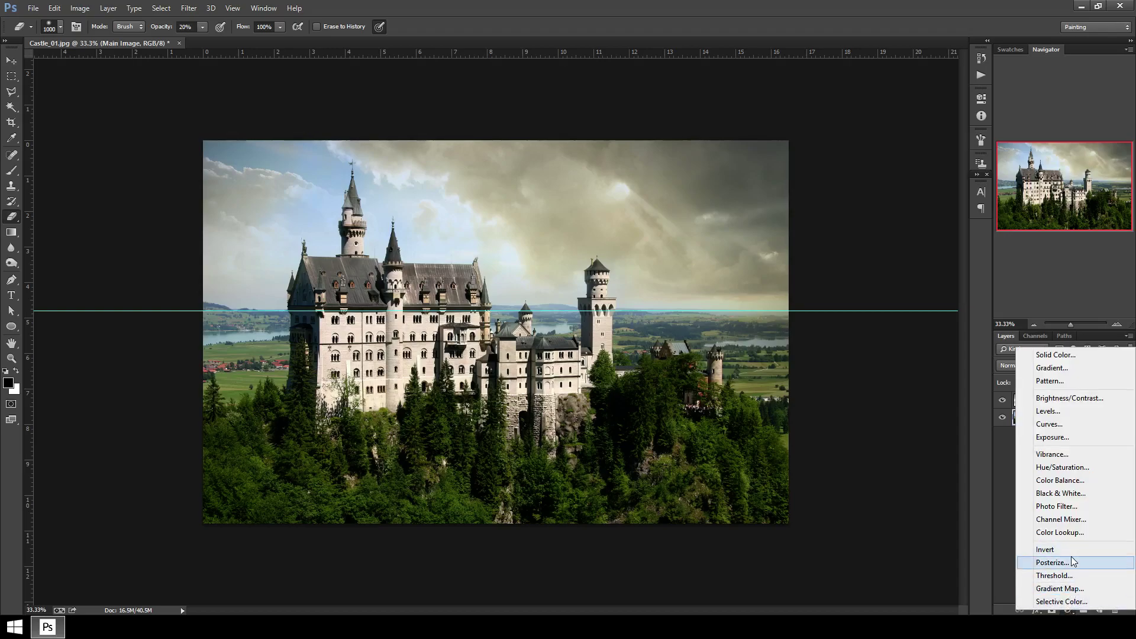
click(1081, 469)
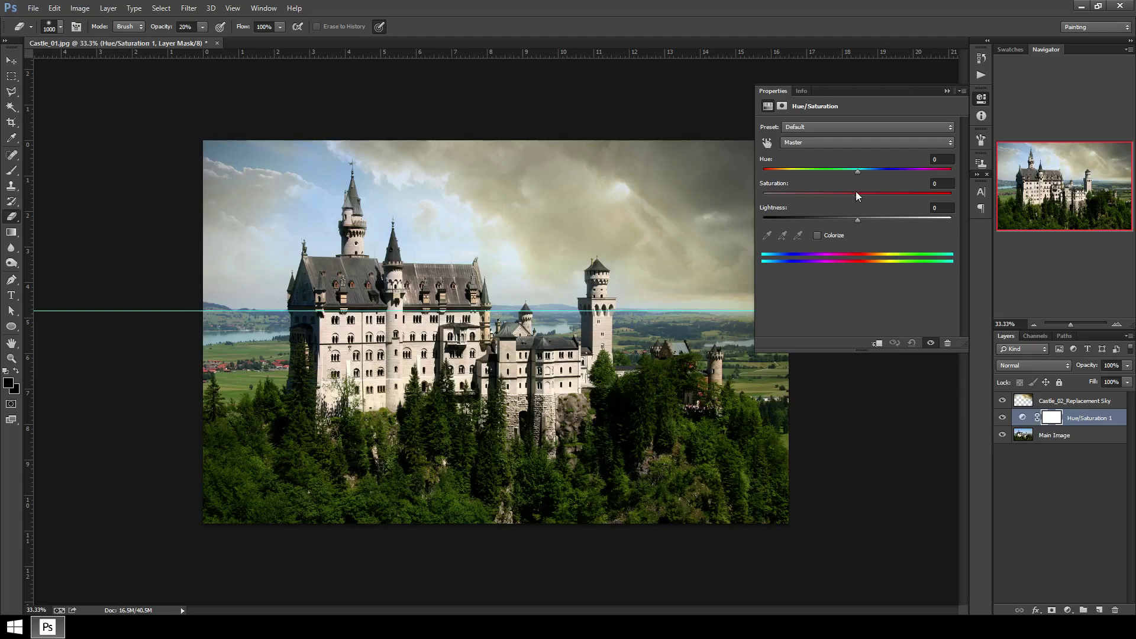
drag(859, 195, 842, 195)
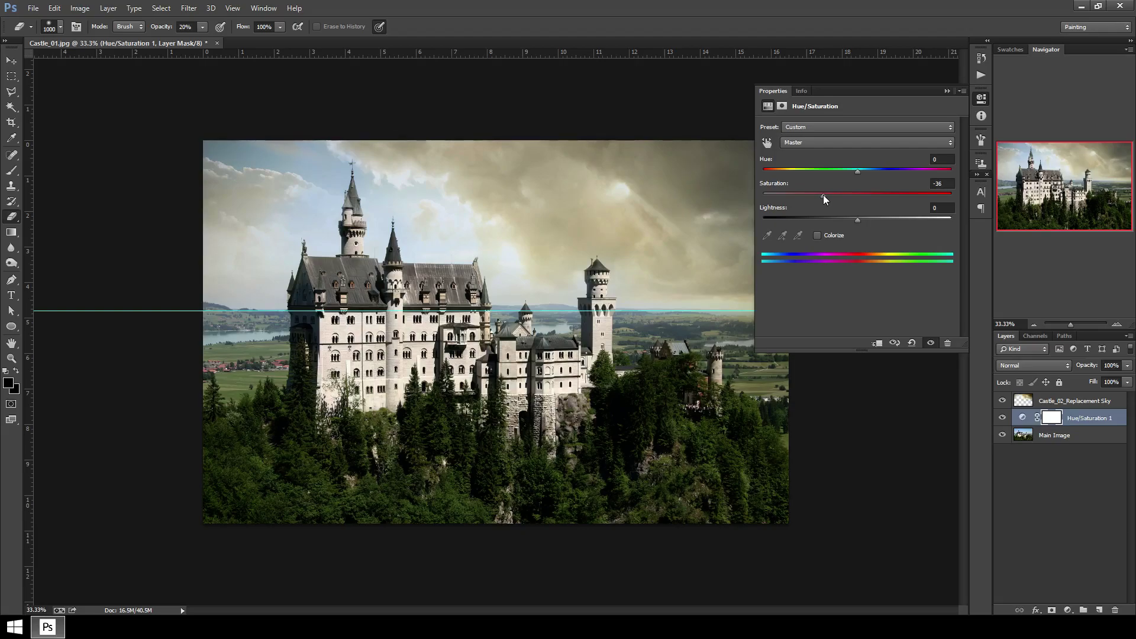
click(947, 90)
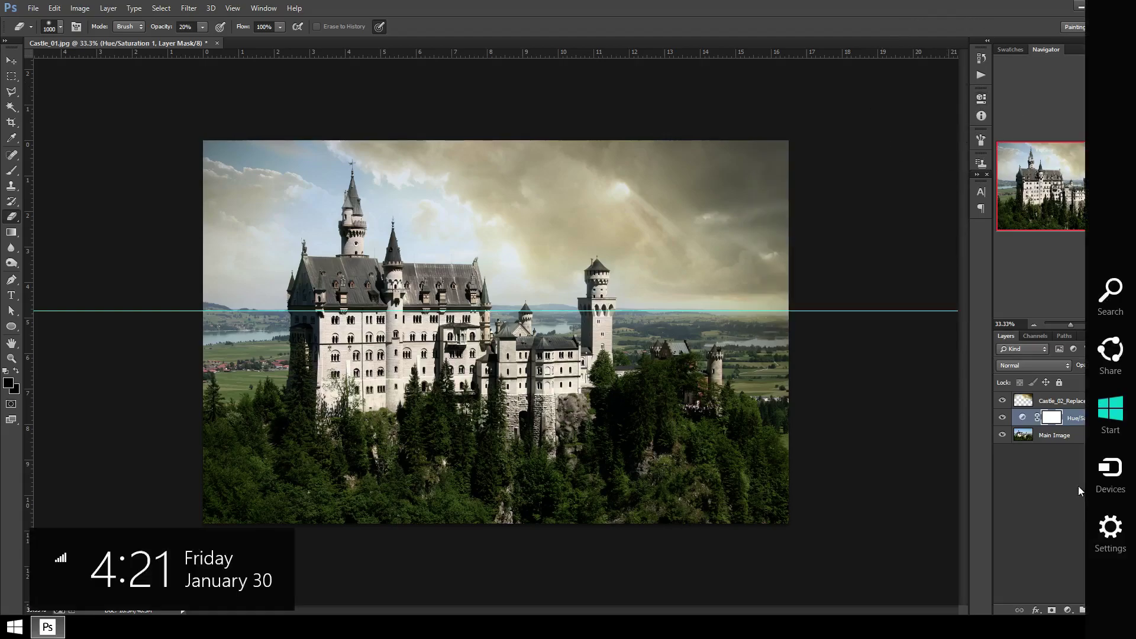
- Toggle the adjustment's visibility to compare, then select the replacement sky layer
click(1003, 420)
click(1004, 420)
click(1003, 419)
click(1003, 420)
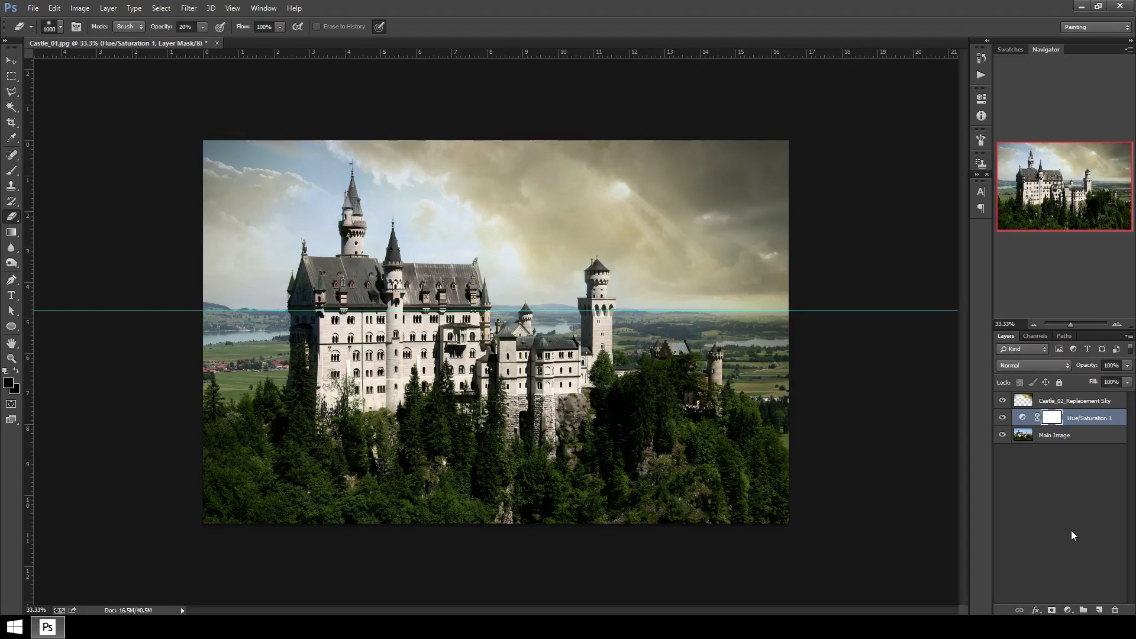
click(1084, 402)
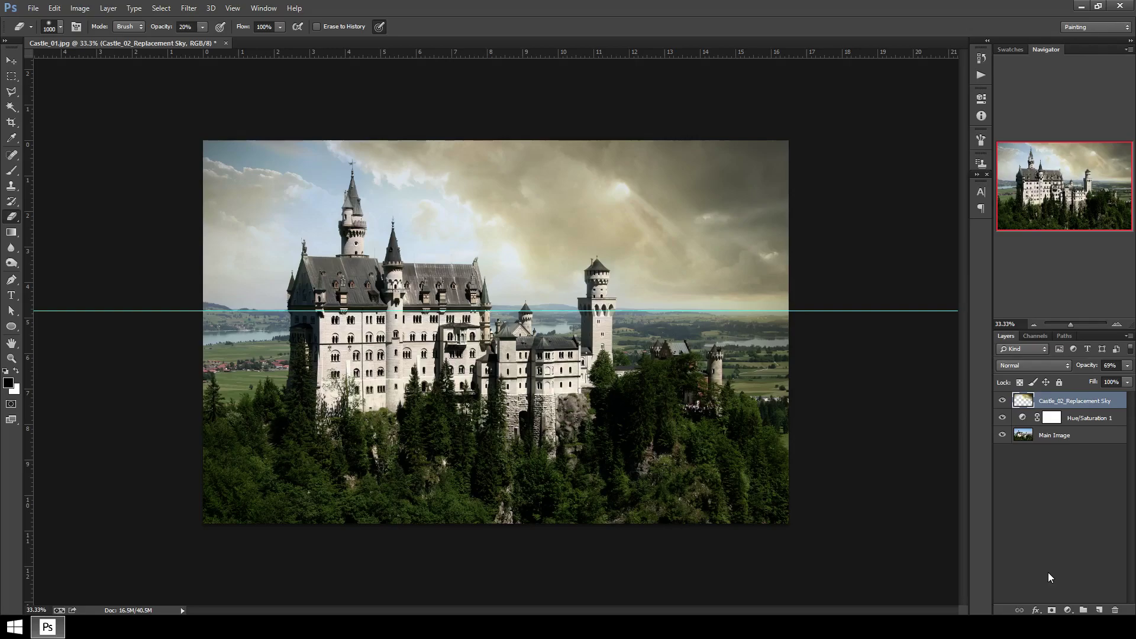
- Desaturate the Castle_02_Replacement Sky layer to -37 with Image > Adjustments > Hue/Saturation
click(82, 9)
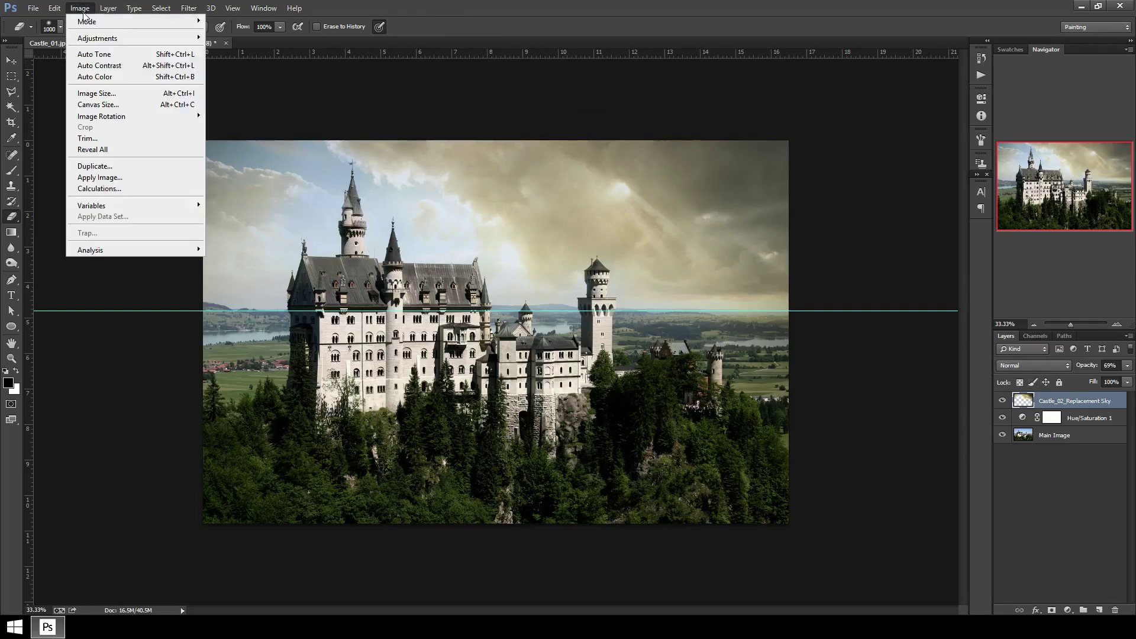
mouse_move(94, 37)
click(312, 99)
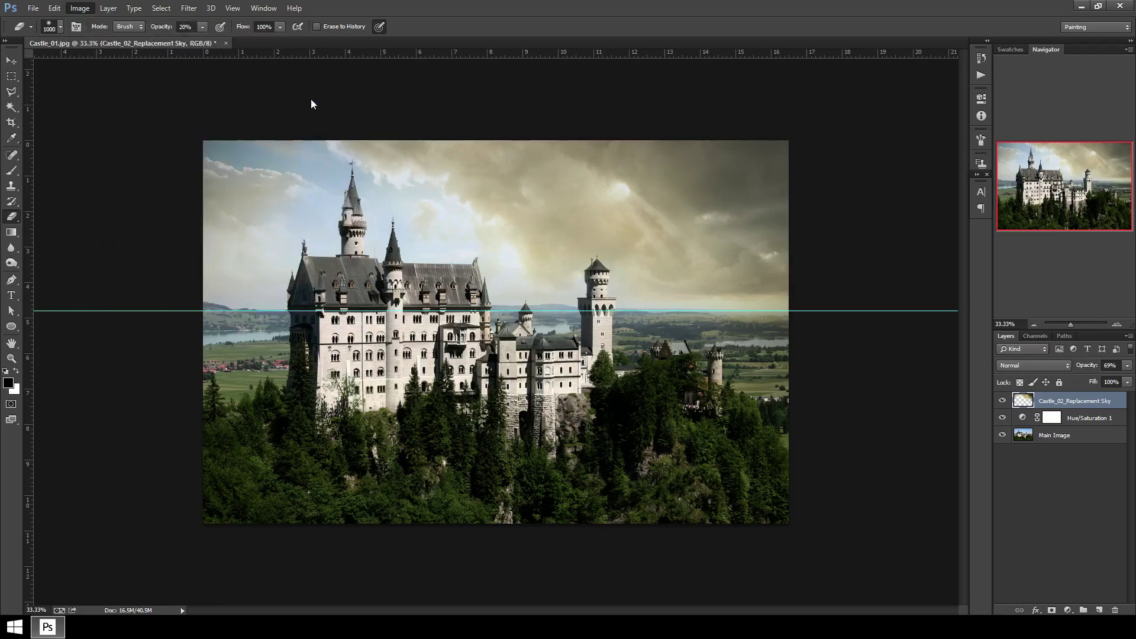
drag(808, 348, 771, 354)
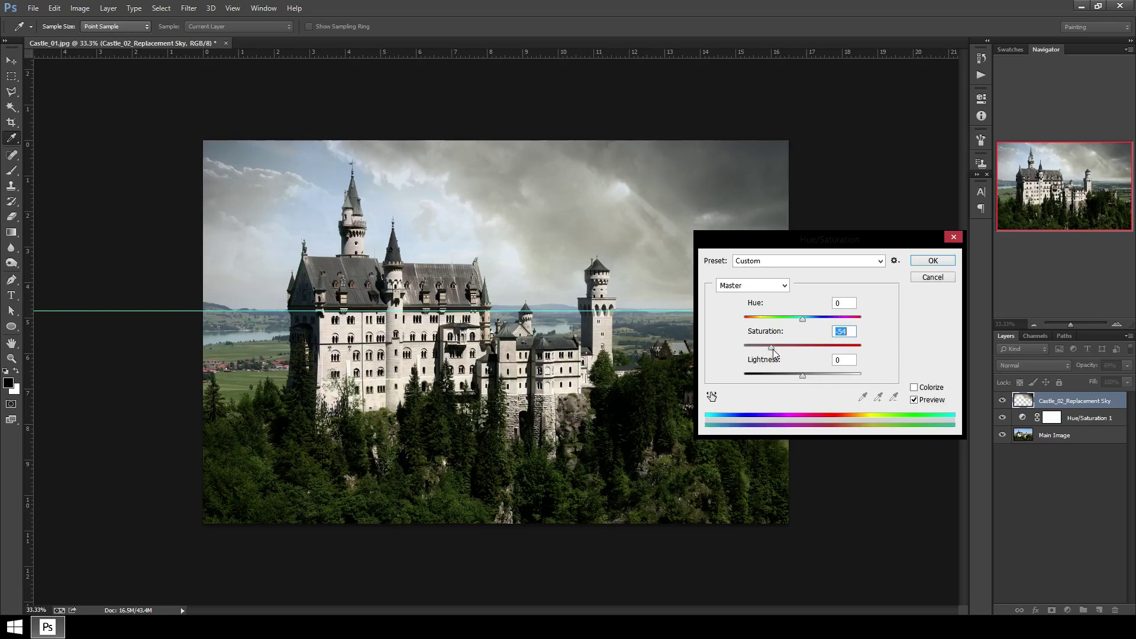
drag(772, 349, 780, 352)
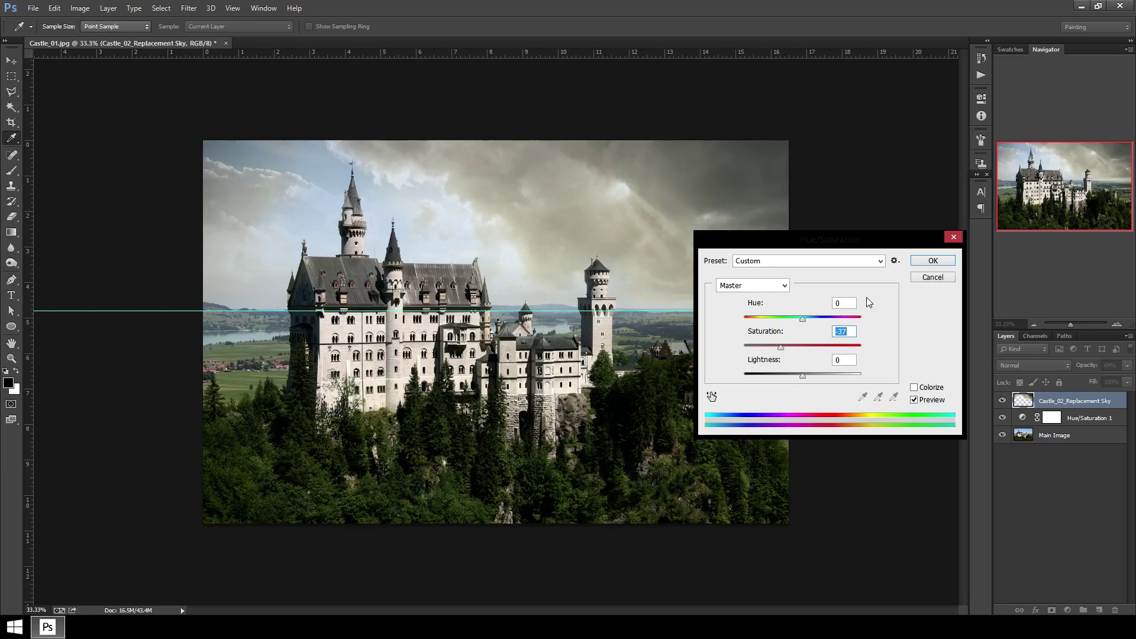
click(933, 261)
key(e)
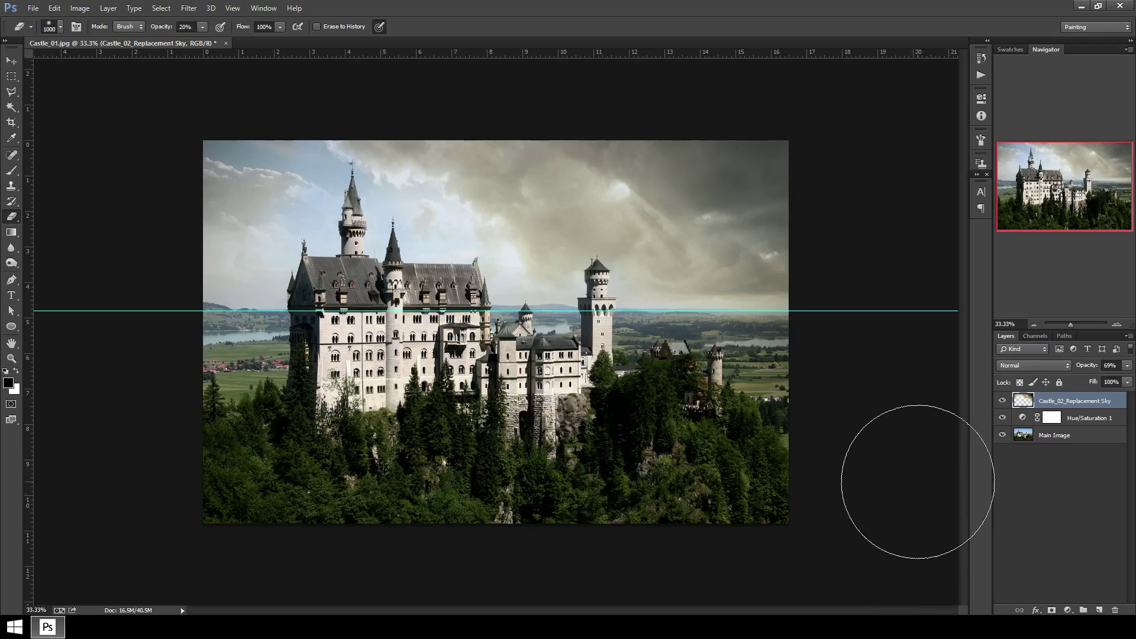
- Create a new empty layer named Light
click(1098, 610)
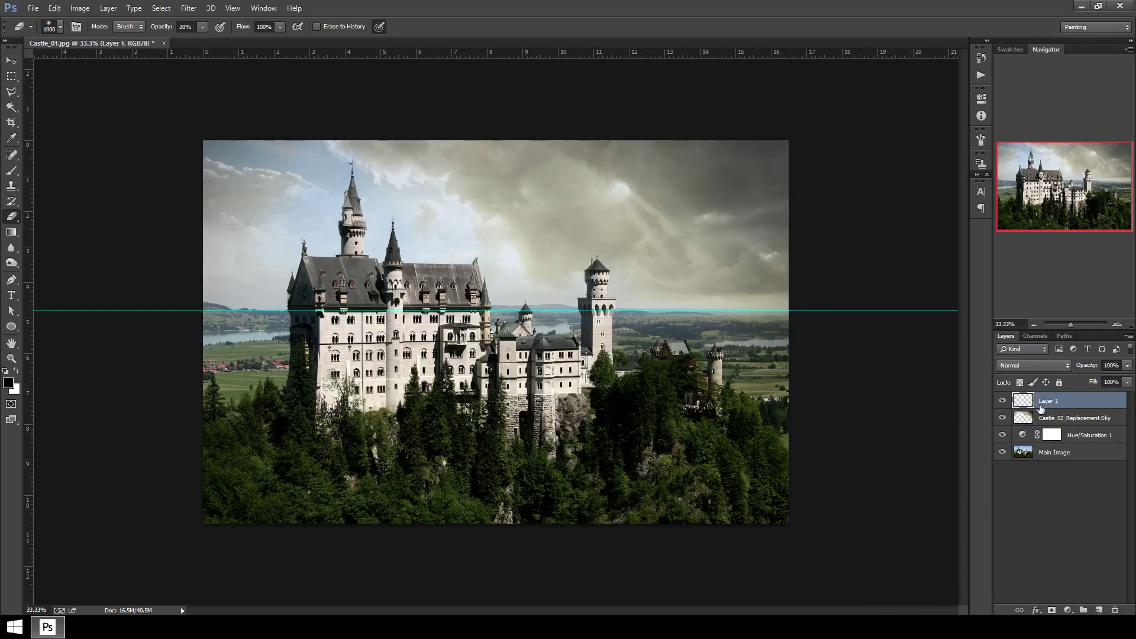
double_click(1049, 401)
text(Light)
key(Return)
- Paint a broad red-orange (#ff4800) wash over the right sky with a ~2800 px brush
click(11, 171)
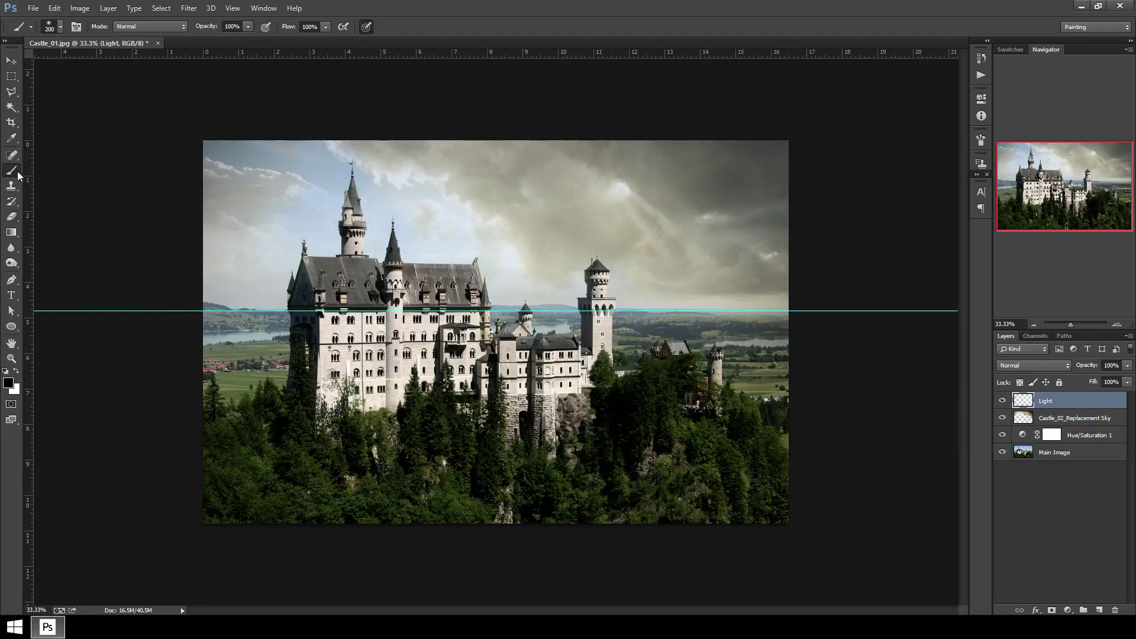
click(9, 382)
click(797, 594)
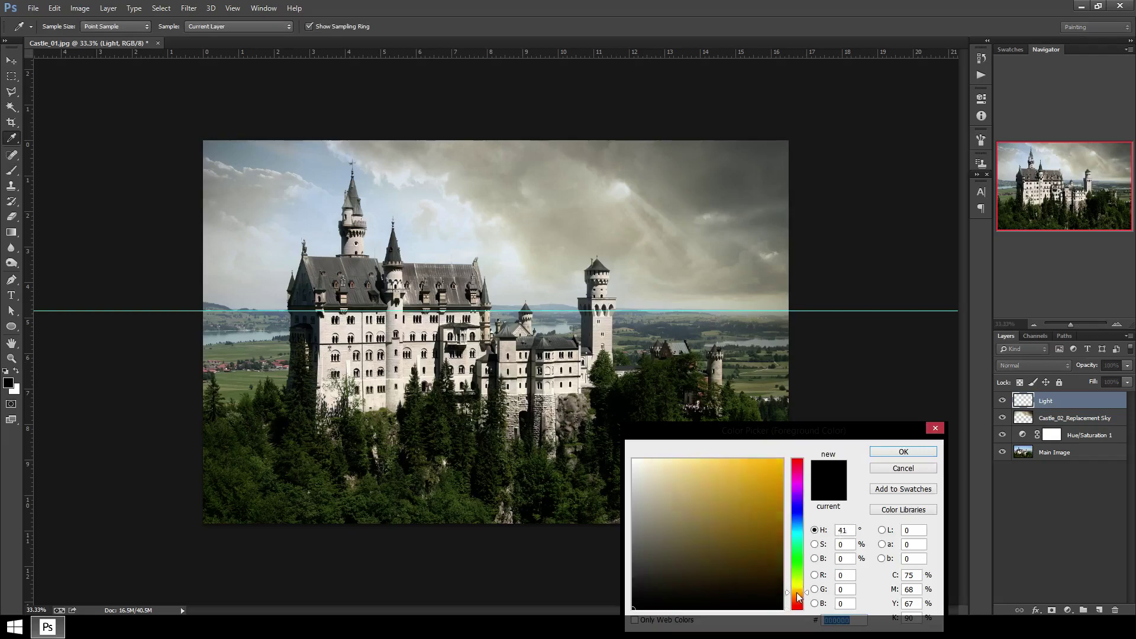
drag(797, 598, 797, 602)
click(748, 528)
click(783, 459)
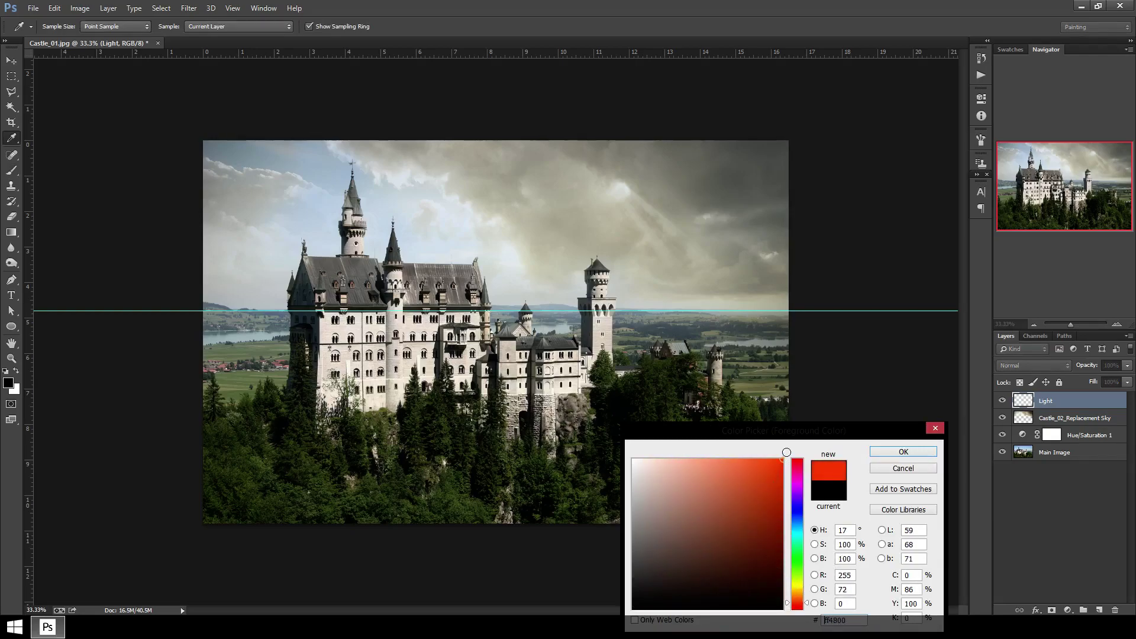
click(900, 452)
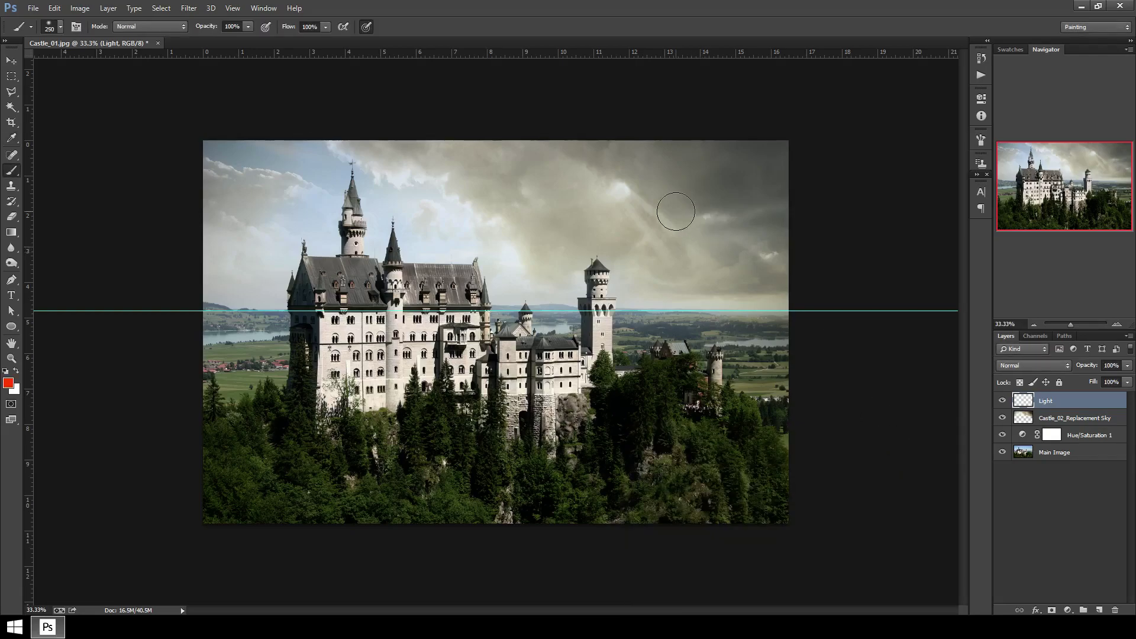
key(bracketright)
key(bracketright)
key(bracketright)
key(bracketright)
key(bracketright)
key(bracketright)
key(bracketright)
key(bracketright)
key(bracketright)
key(bracketright)
key(bracketright)
key(bracketright)
key(bracketright)
key(bracketright)
key(bracketright)
key(bracketright)
key(bracketright)
key(bracketright)
key(bracketright)
key(bracketright)
drag(875, 130, 840, 201)
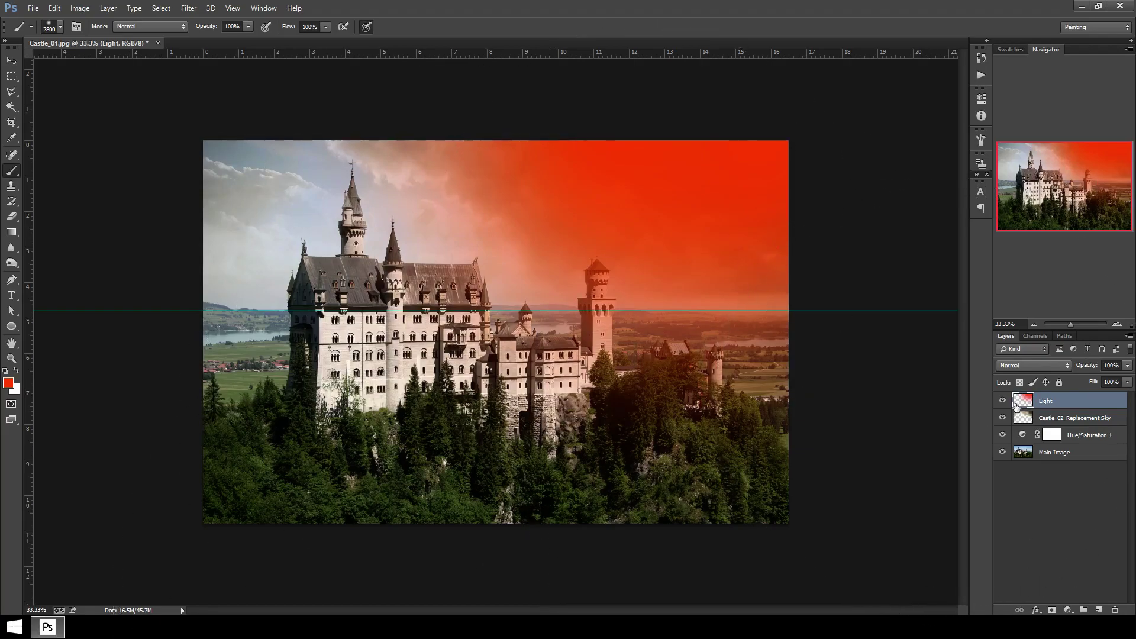
- Set the Light layer to Color Dodge at 51% opacity and shrink the brush to 400 px
click(1031, 365)
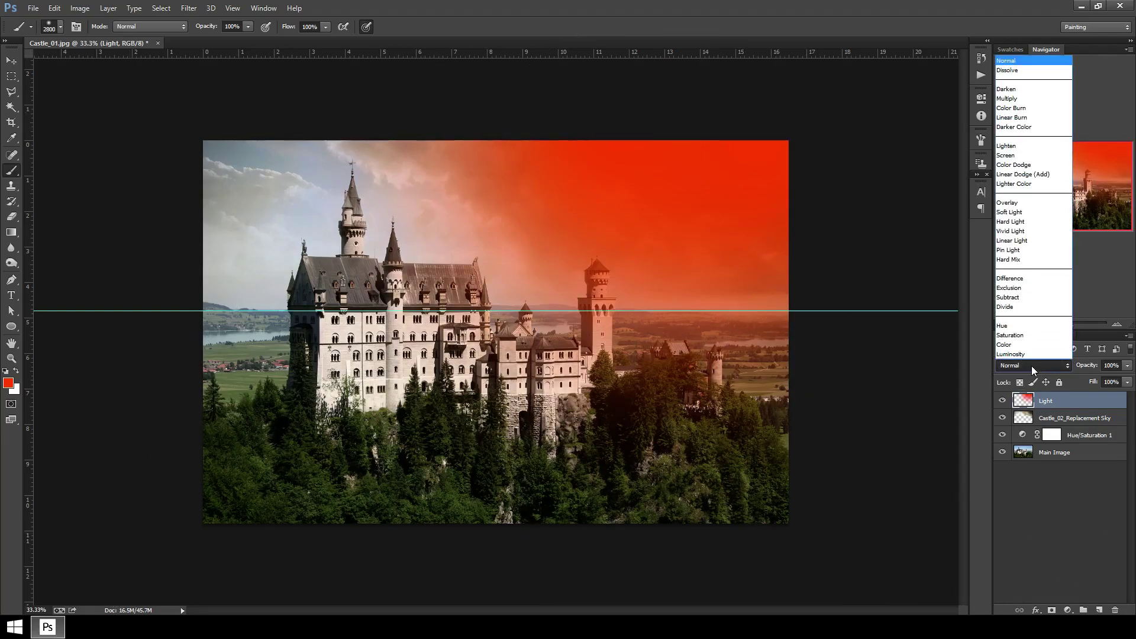
click(1014, 164)
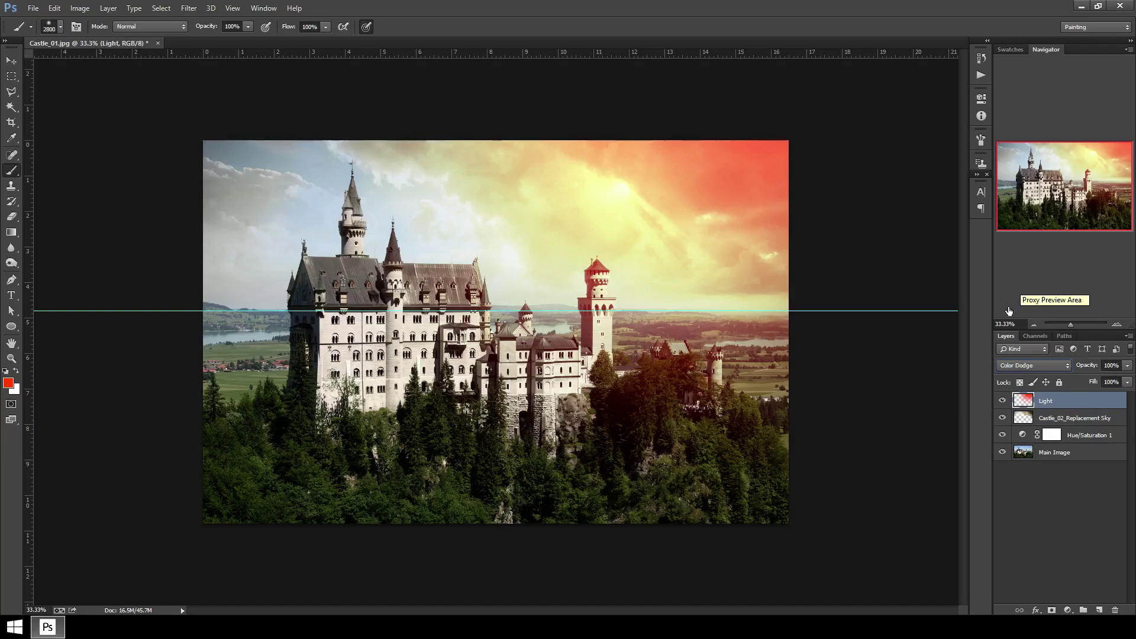
click(1127, 365)
drag(1127, 380, 1098, 384)
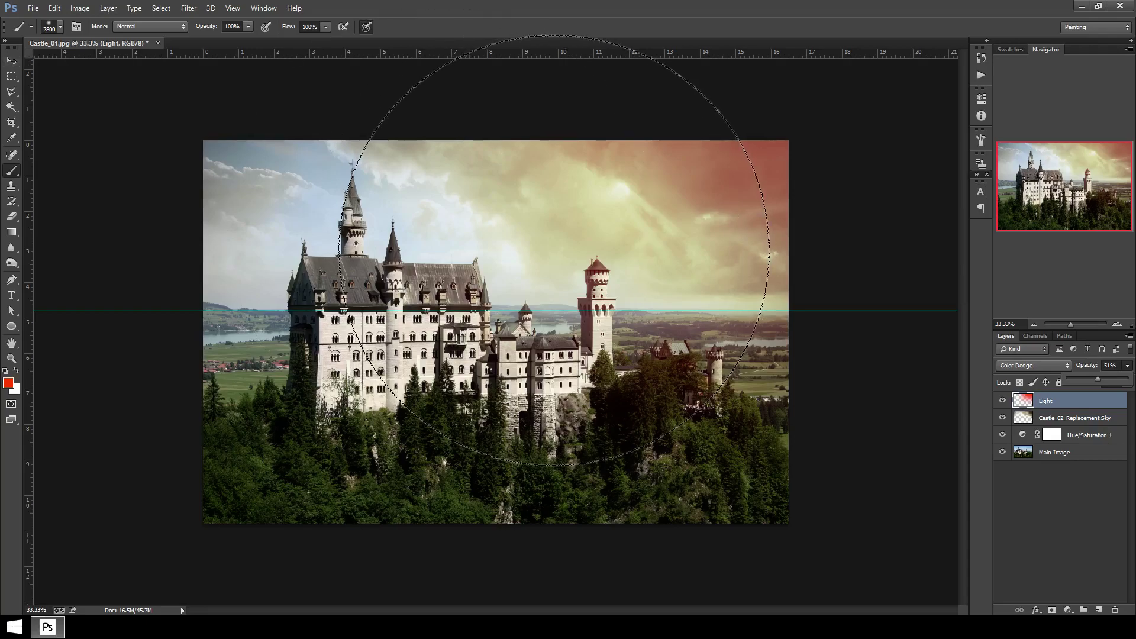
key(bracketleft)
key(bracketleft)
key(bracketleft)
key(bracketleft)
key(bracketleft)
key(bracketleft)
key(bracketleft)
key(bracketleft)
key(bracketleft)
key(bracketleft)
key(bracketleft)
key(bracketleft)
key(bracketleft)
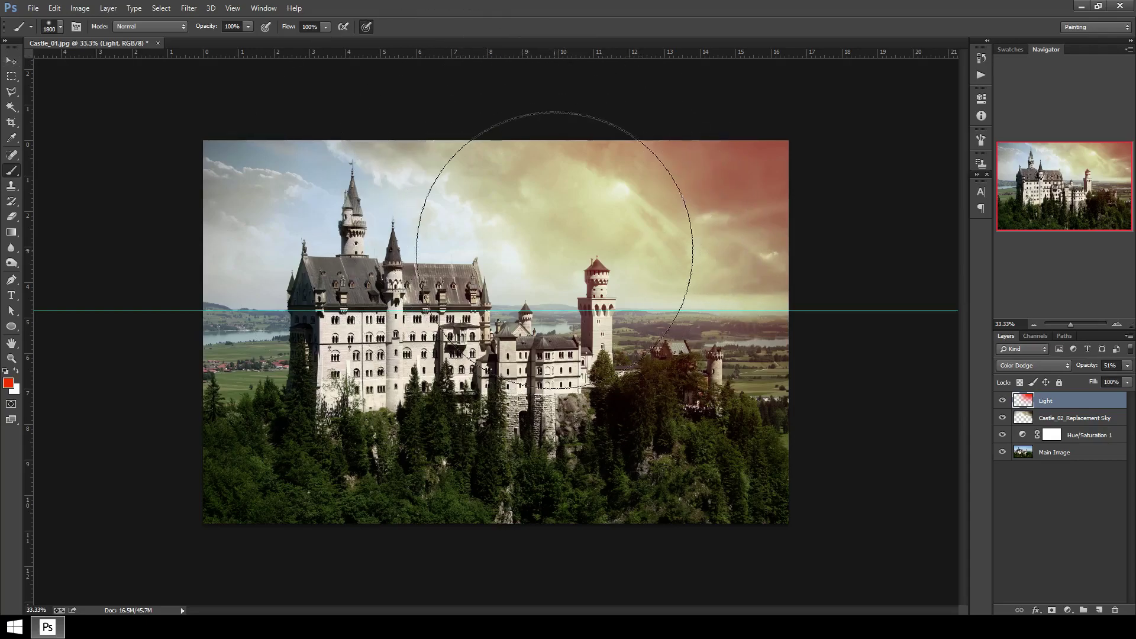
key(bracketleft)
key(bracketleft)
key(bracketleft)
key(bracketleft)
key(bracketleft)
key(bracketleft)
key(bracketleft)
key(bracketleft)
key(bracketleft)
key(bracketleft)
key(bracketleft)
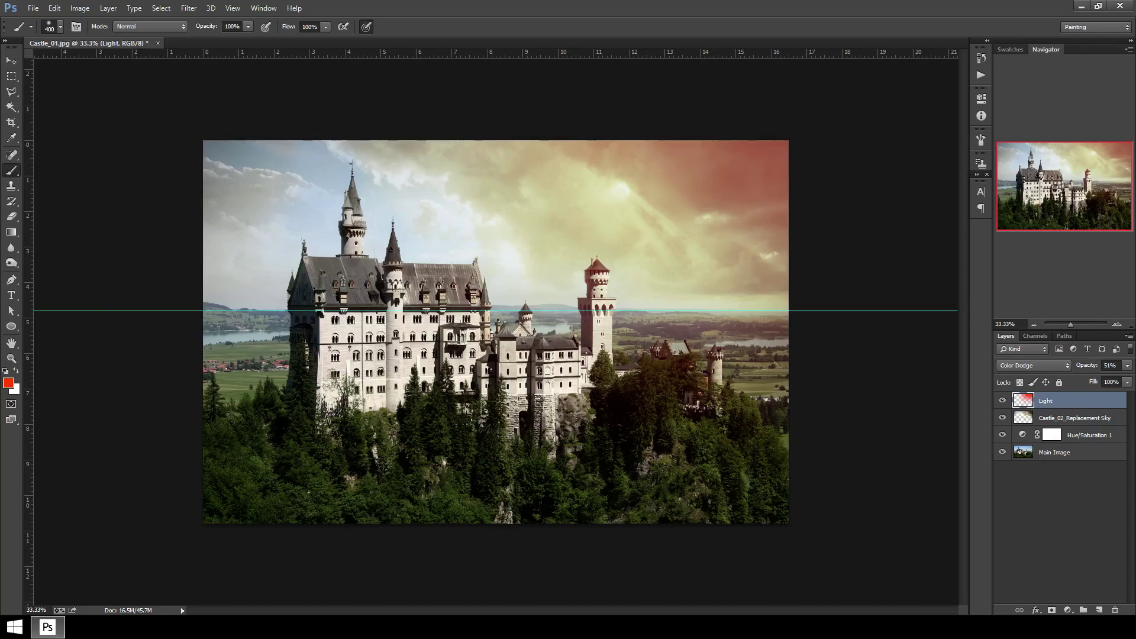
- Add a bright yellow (#fbc00c) Solid Color fill layer above Castle_02_Replacement Sky
click(1083, 418)
click(1068, 610)
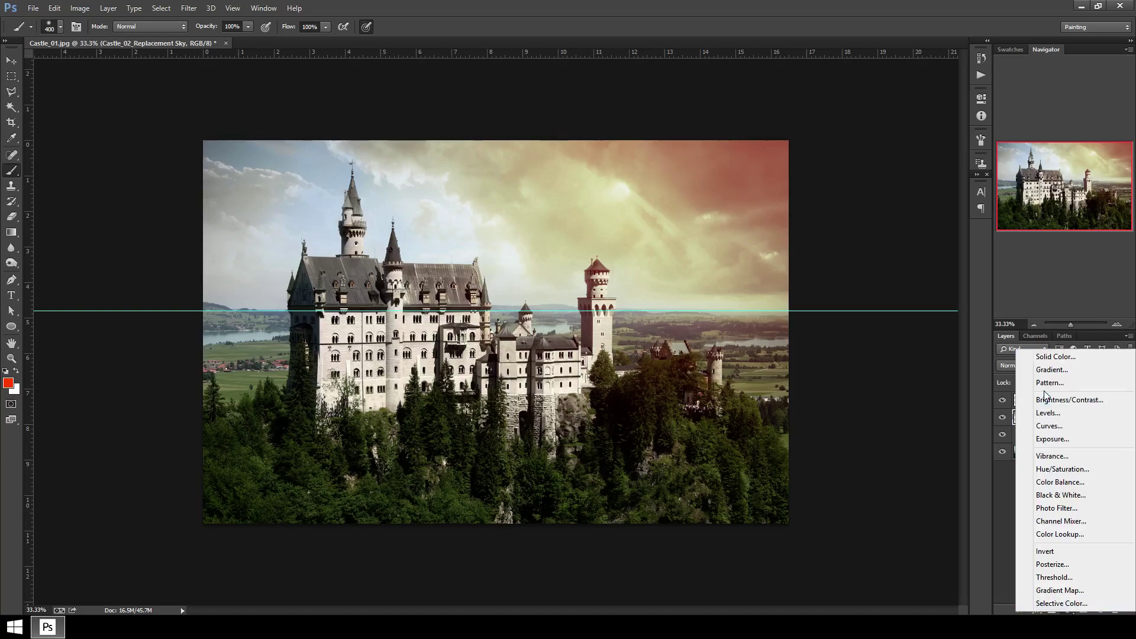
click(1050, 356)
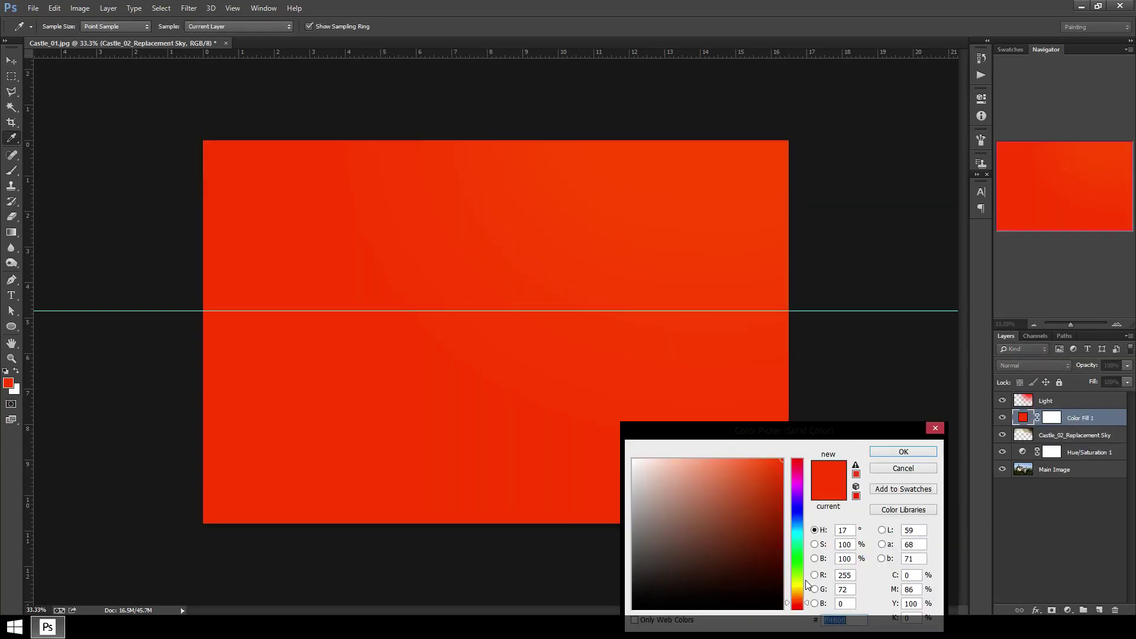
drag(807, 582, 801, 589)
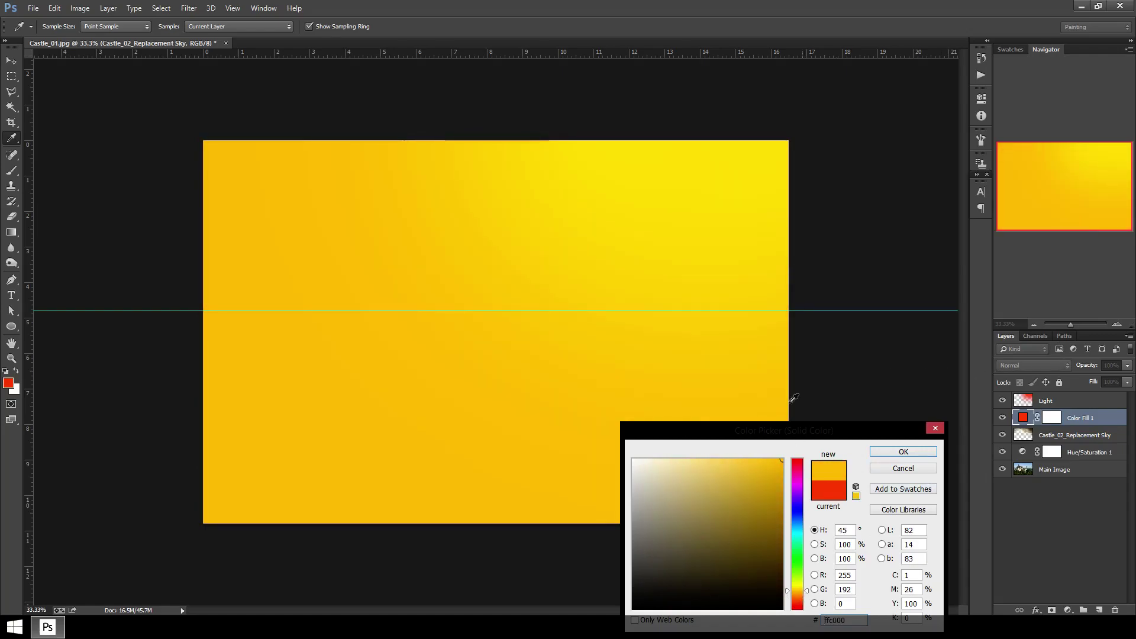
click(737, 480)
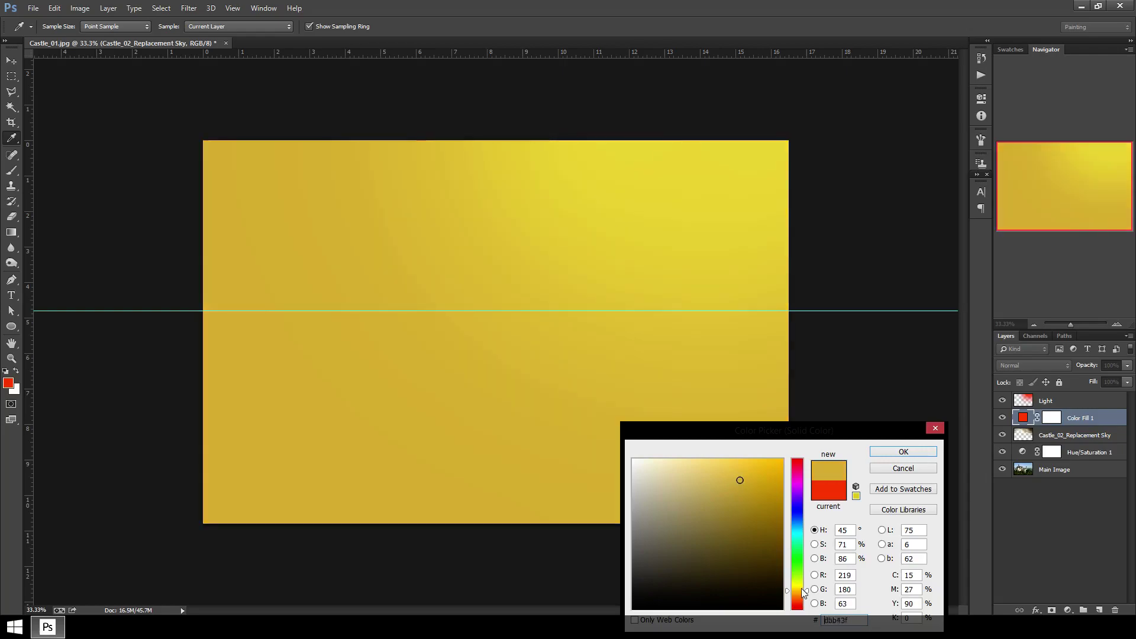
click(775, 461)
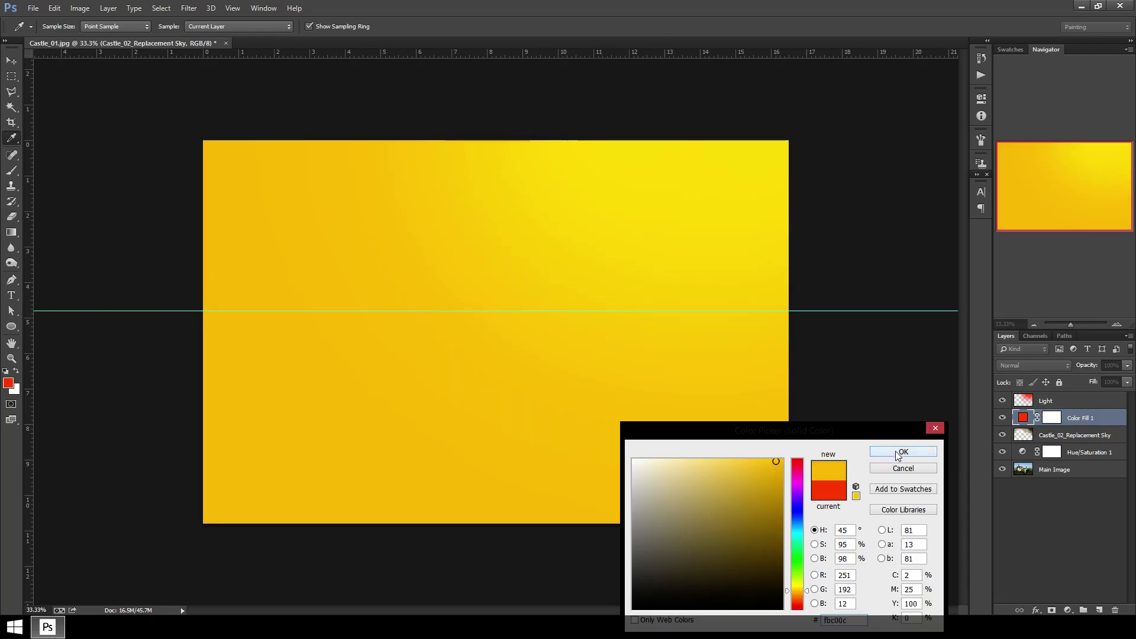
click(897, 452)
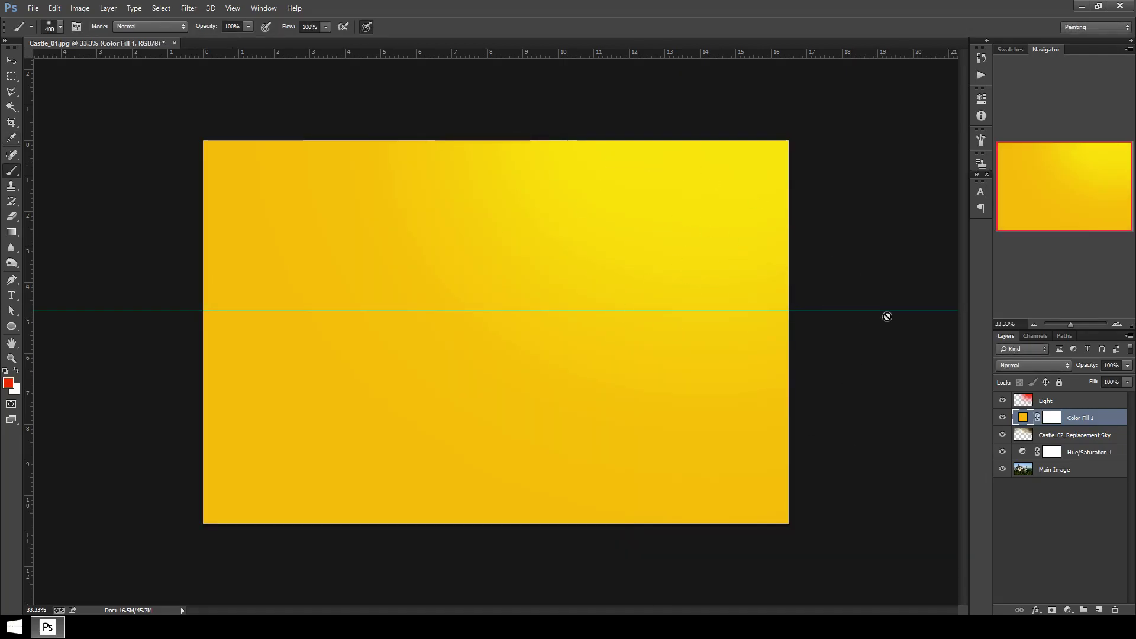
- Blend Color Fill 1 as Overlay at 12% opacity
click(1048, 367)
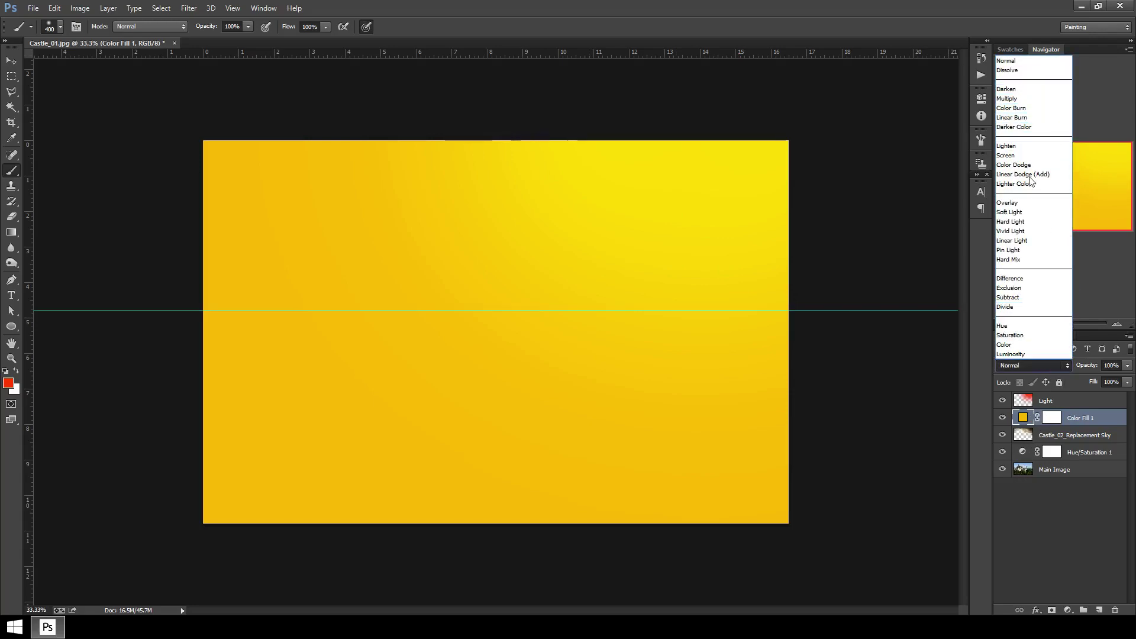
click(1017, 203)
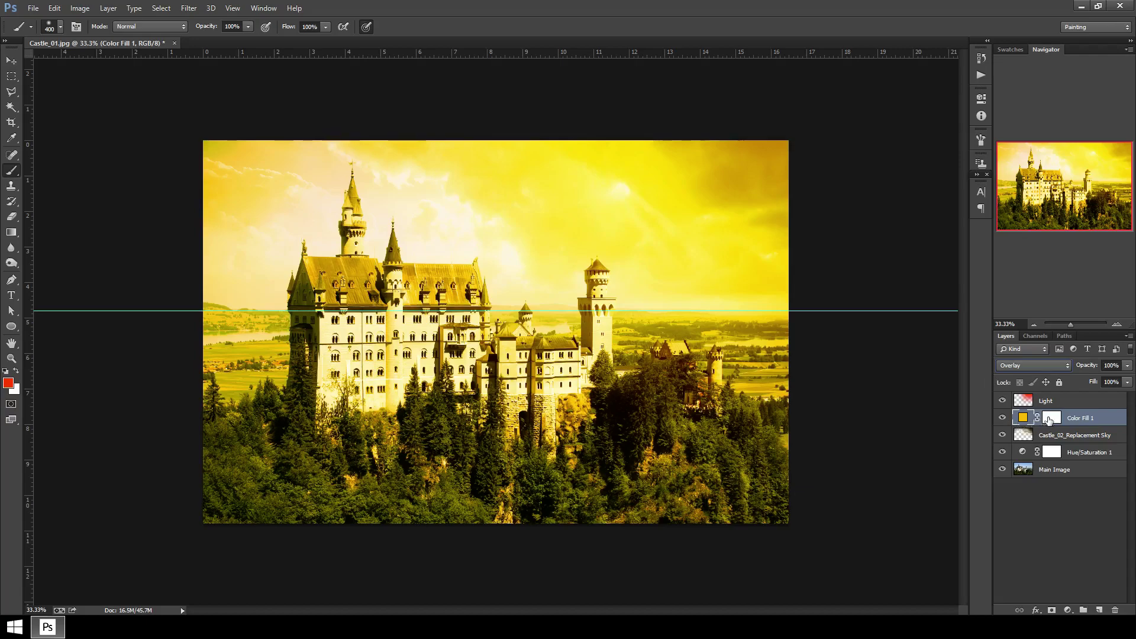
click(1128, 371)
click(1067, 382)
drag(1066, 378, 1074, 381)
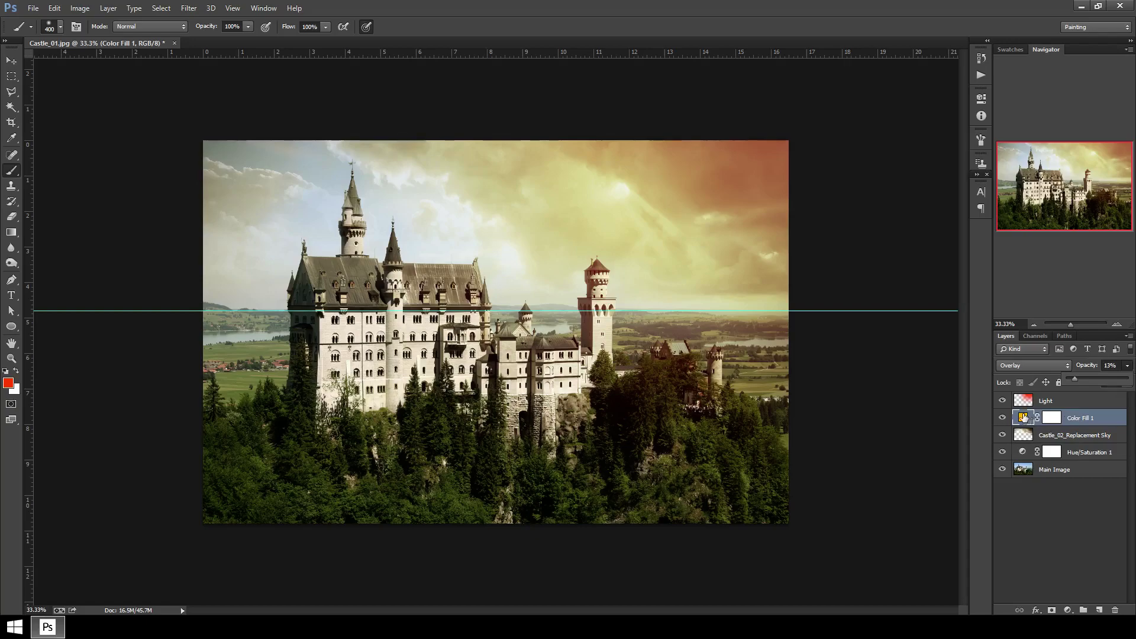
- Toggle Color Fill 1's visibility repeatedly to compare the yellow tint, leaving it on
click(1003, 418)
click(1003, 418)
click(1002, 418)
click(1003, 418)
click(1004, 419)
click(1004, 419)
click(1004, 418)
click(1004, 419)
click(1004, 418)
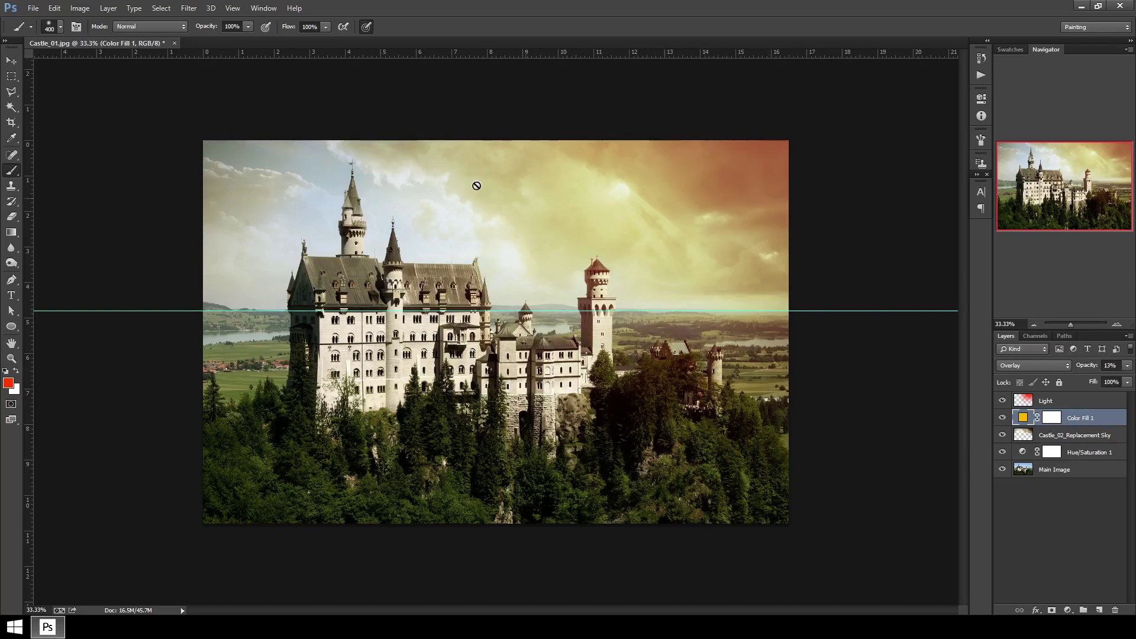
- Drag the horizontal guide off the image and recheck the fill opacity, keeping 12%
click(13, 61)
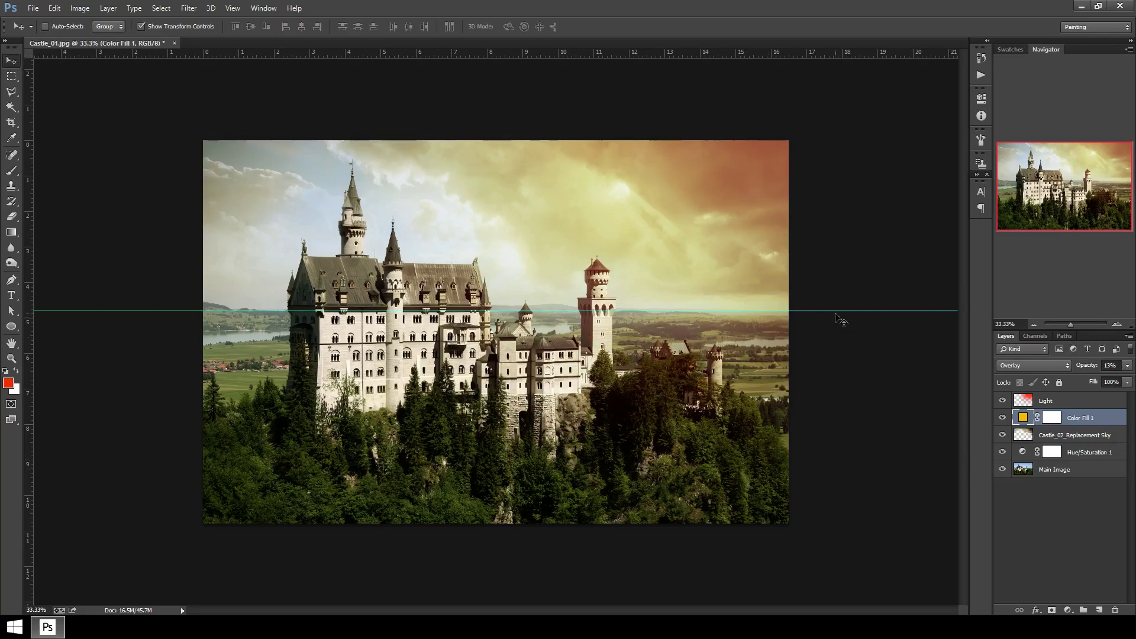
drag(837, 310, 819, 52)
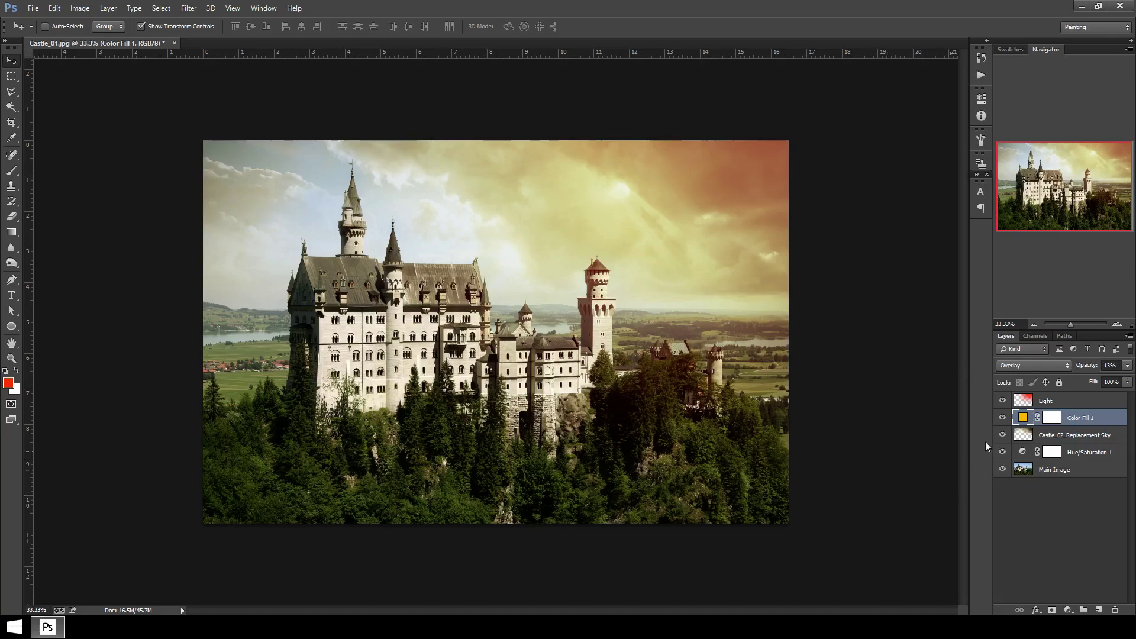
click(1127, 367)
drag(1074, 379, 1094, 382)
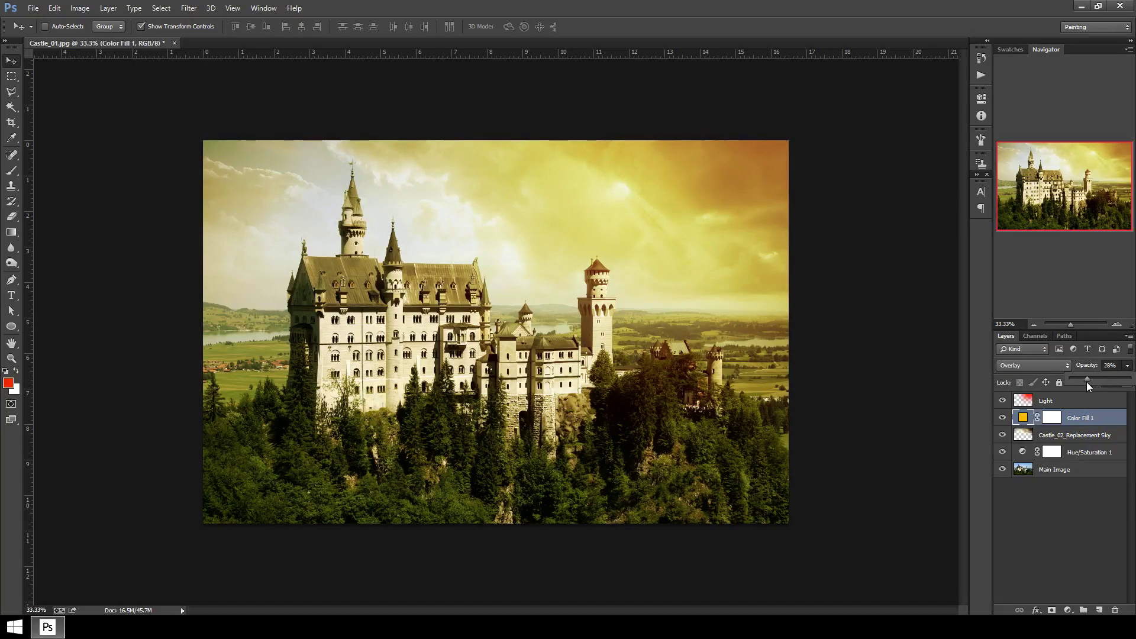
drag(1078, 381, 1077, 382)
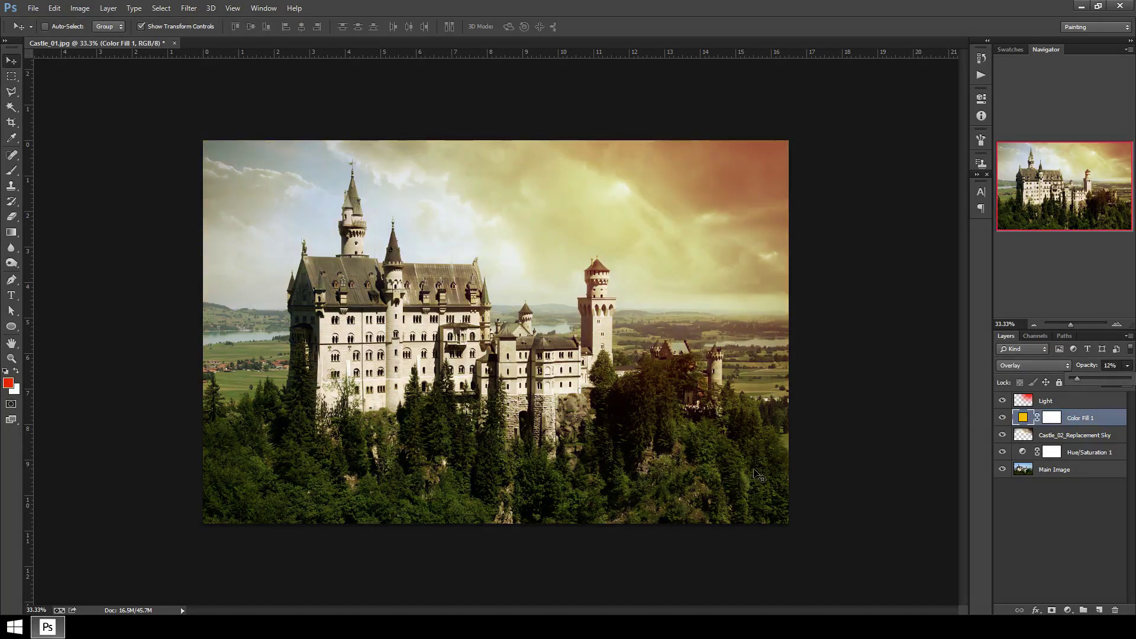